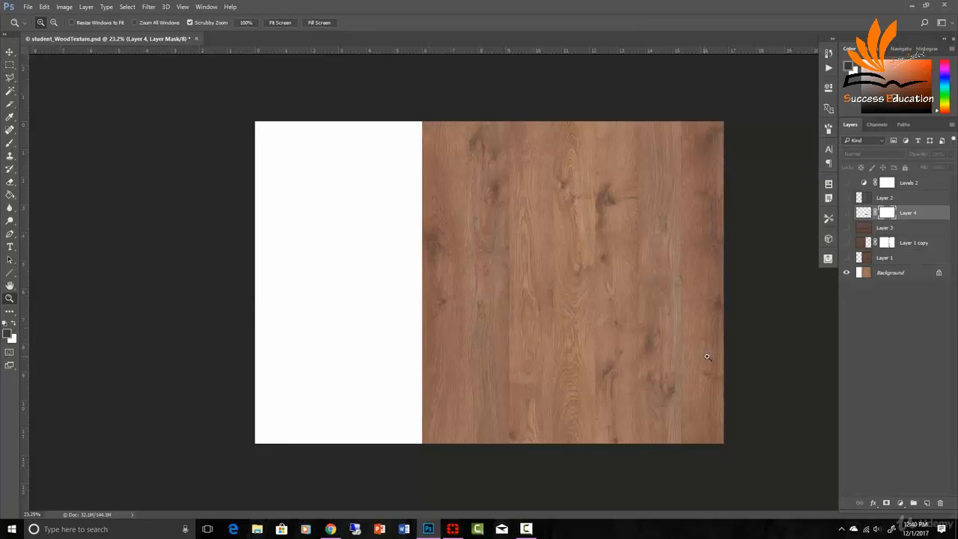
# - Widen the canvas by 2 inches, relative, anchored on the right side
pyautogui.click(64, 7)
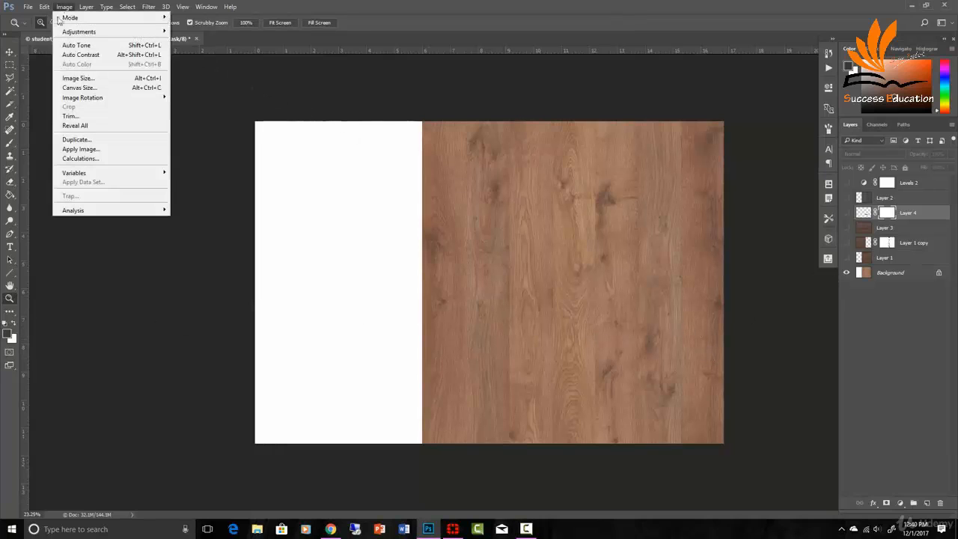
pyautogui.click(84, 88)
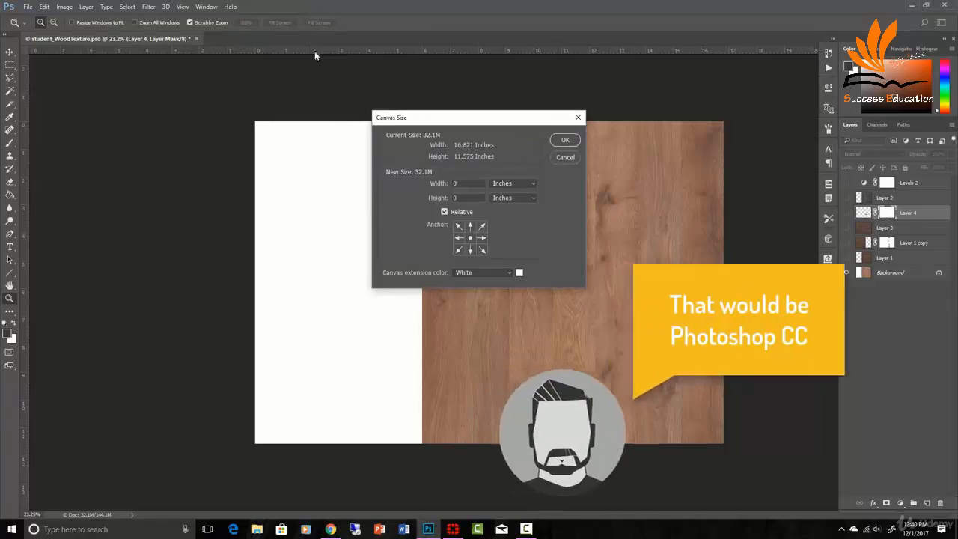
pyautogui.moveTo(479, 122); pyautogui.dragTo(147, 148)
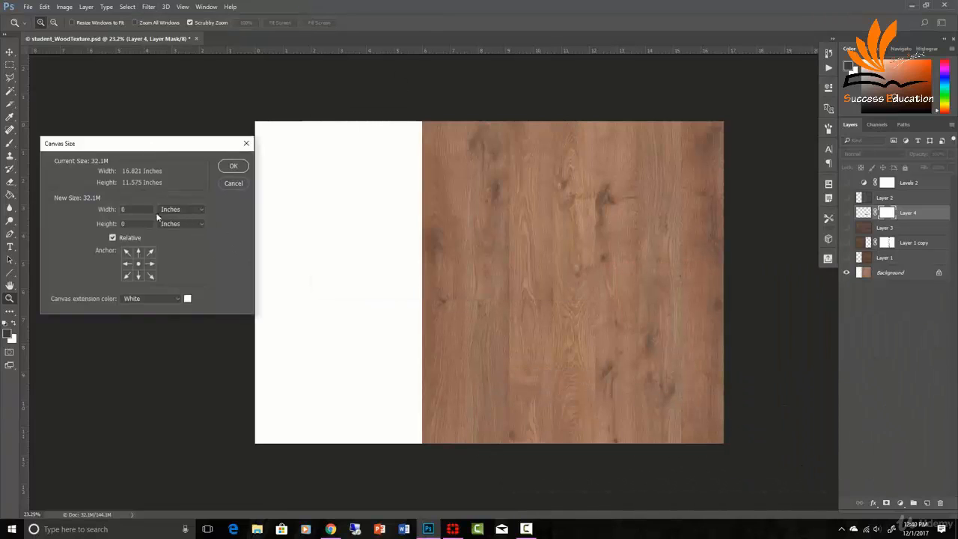
pyautogui.click(147, 264)
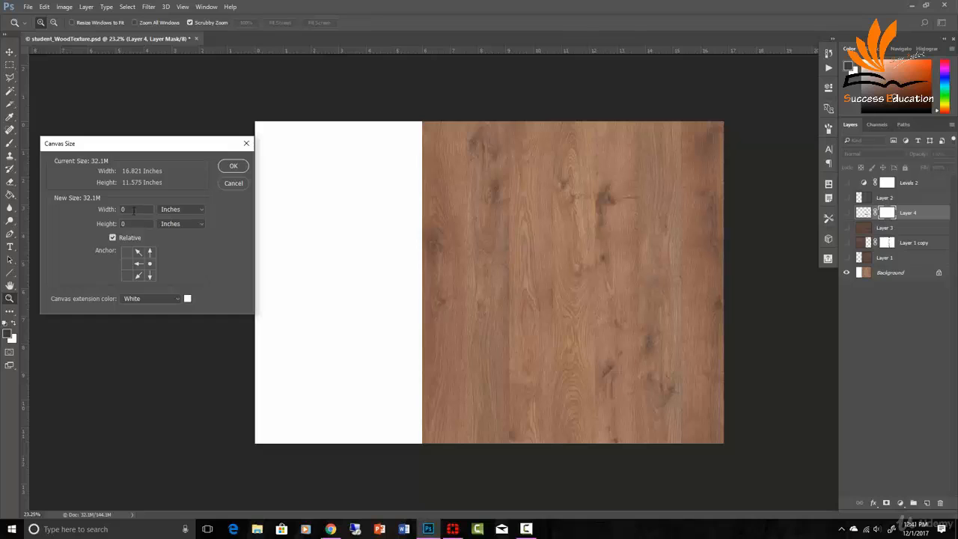
pyautogui.write('2')
pyautogui.click(232, 171)
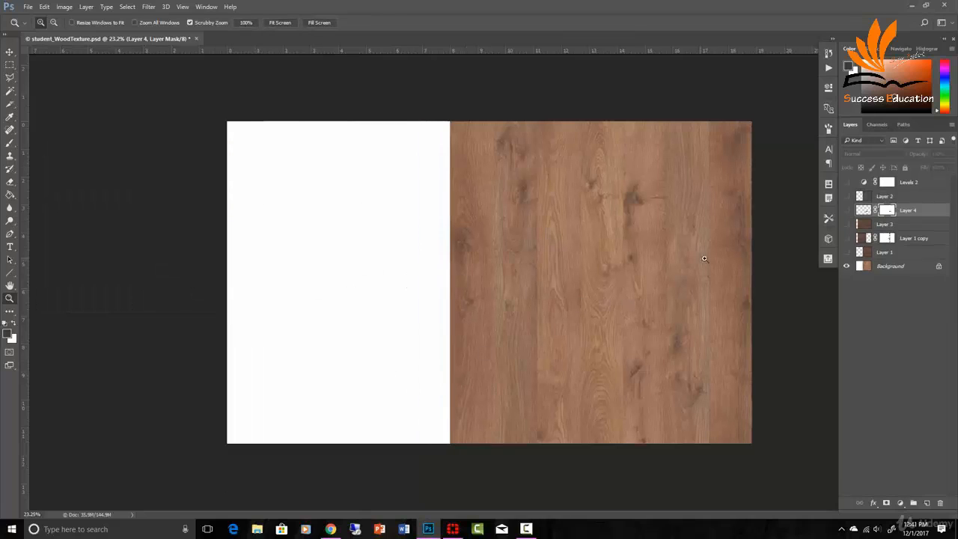
# - Select the wood area of the Background layer and copy it to a new layer
pyautogui.click(867, 269)
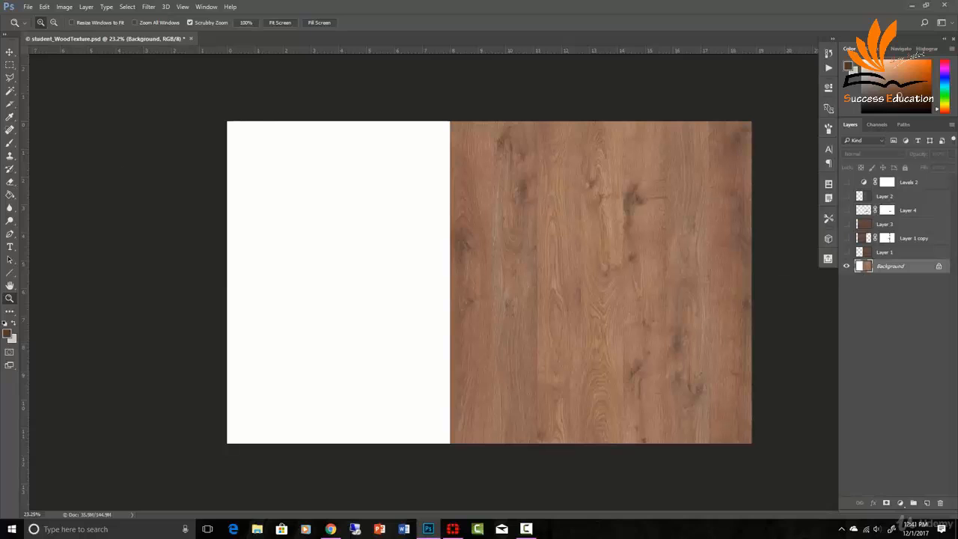
pyautogui.click(10, 66)
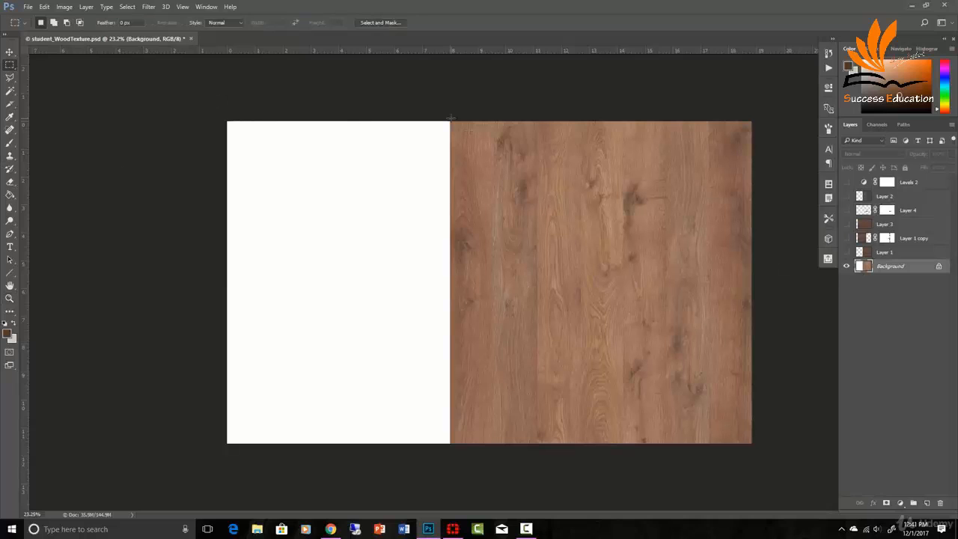
pyautogui.moveTo(450, 117); pyautogui.dragTo(752, 444)
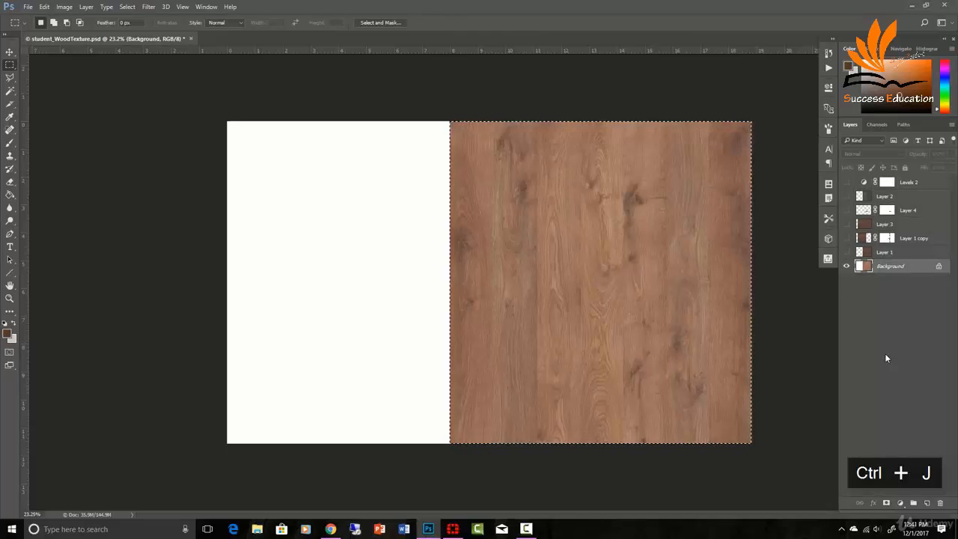
pyautogui.hotkey('ctrl', 'j')
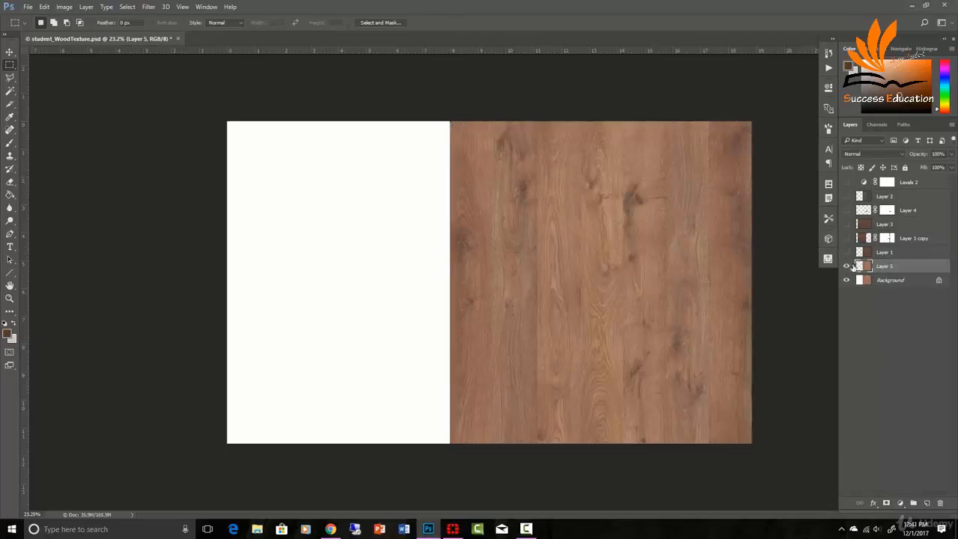
# - Rotate the copied wood layer by -90 degrees
pyautogui.hotkey('ctrl', 't')
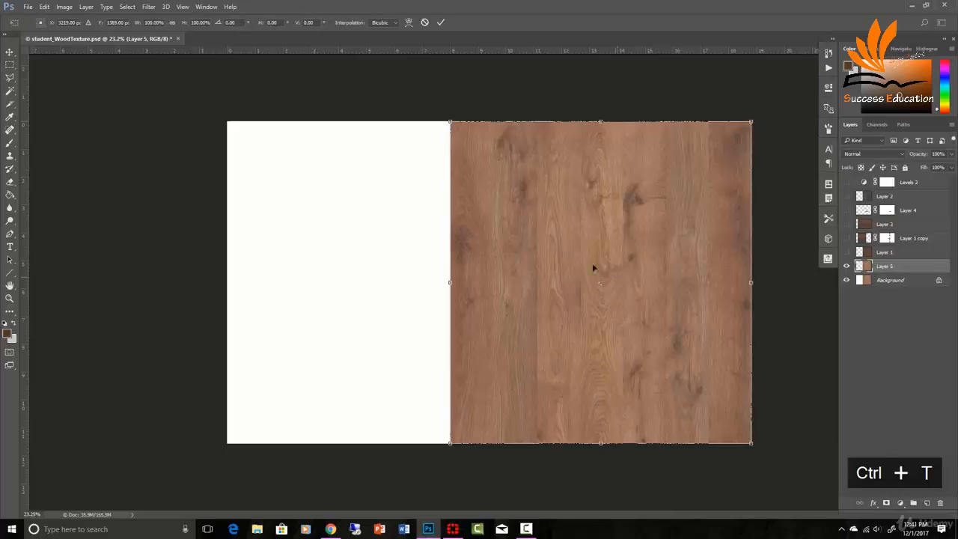
pyautogui.click(65, 8)
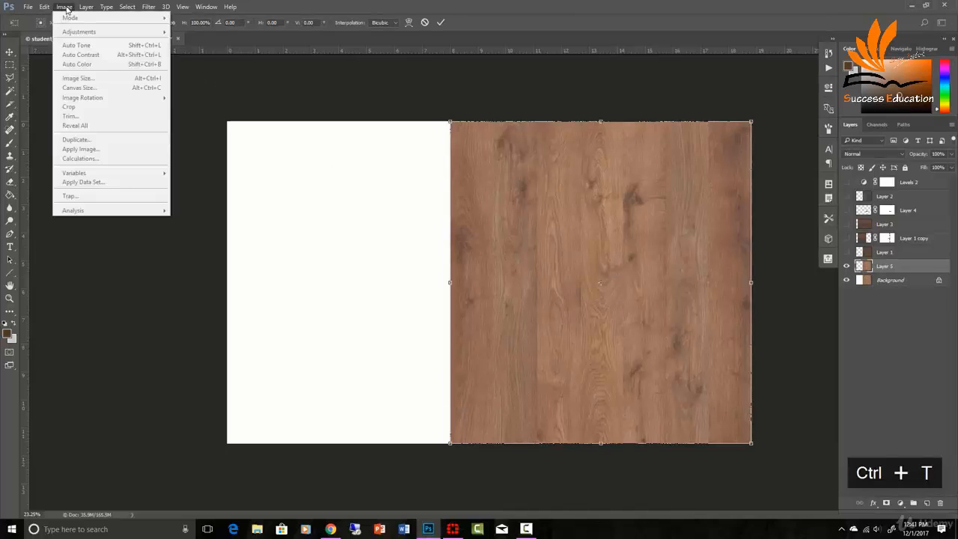
pyautogui.press('Escape')
pyautogui.press('Escape')
pyautogui.click(65, 8)
pyautogui.moveTo(46, 7)
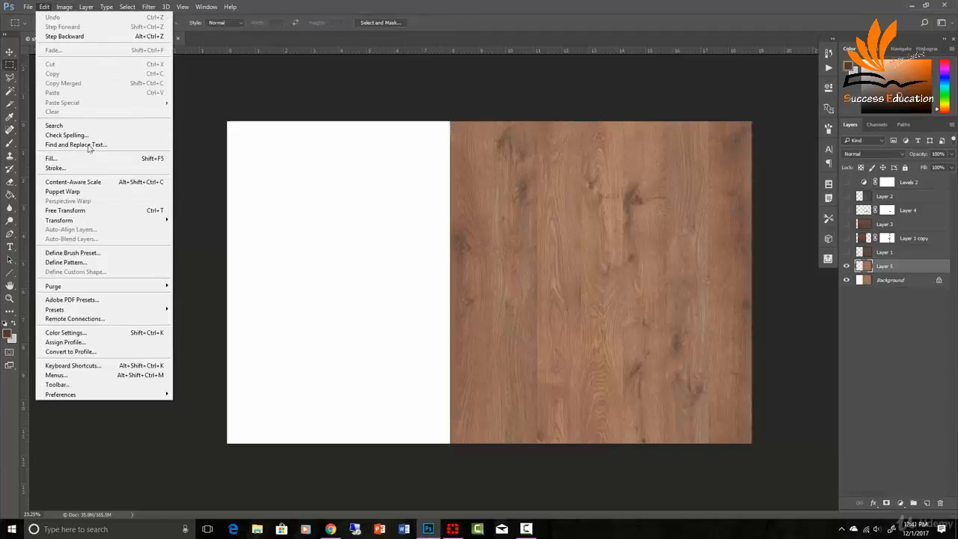
pyautogui.moveTo(100, 221)
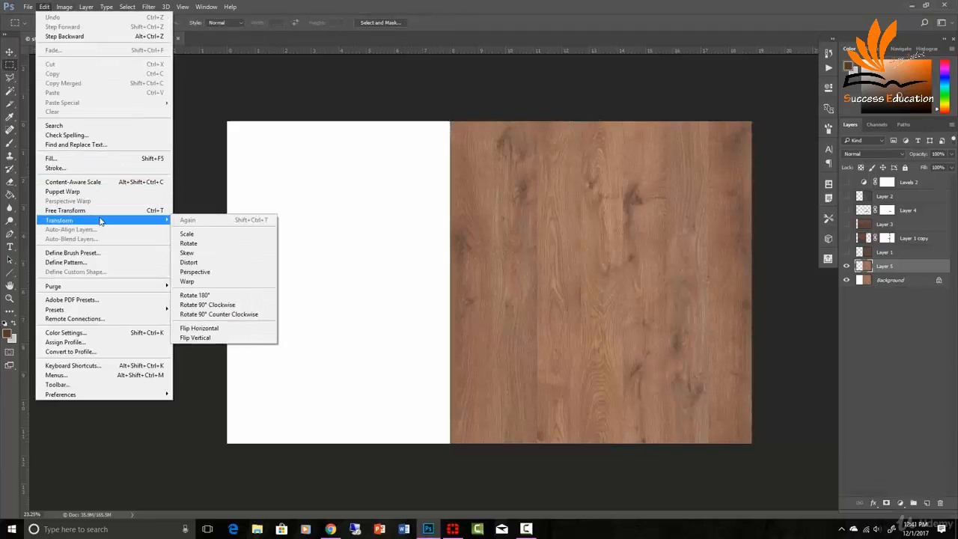
pyautogui.click(189, 244)
pyautogui.moveTo(711, 159); pyautogui.dragTo(467, 142)
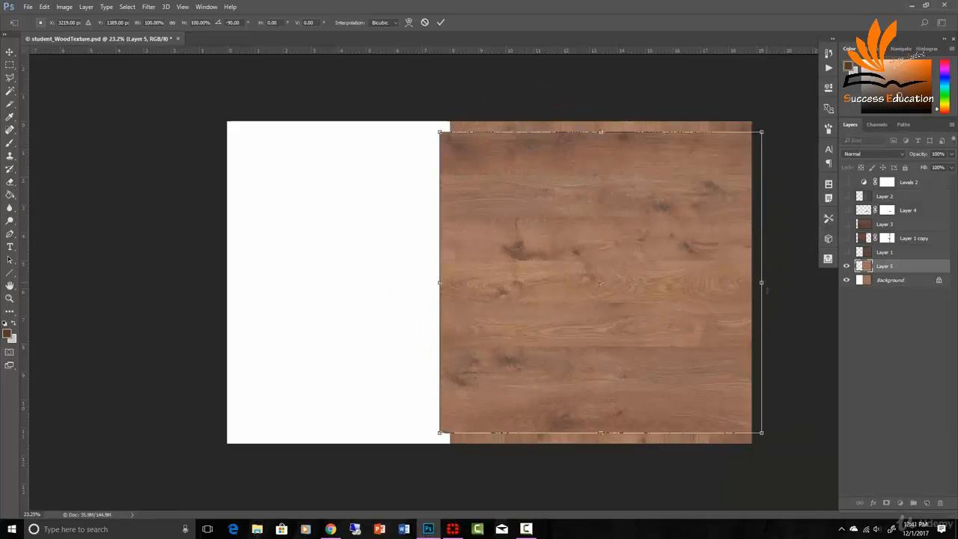
# - Scale the rotated wood layer to fill the right half of the canvas and commit the transform
pyautogui.click(44, 6)
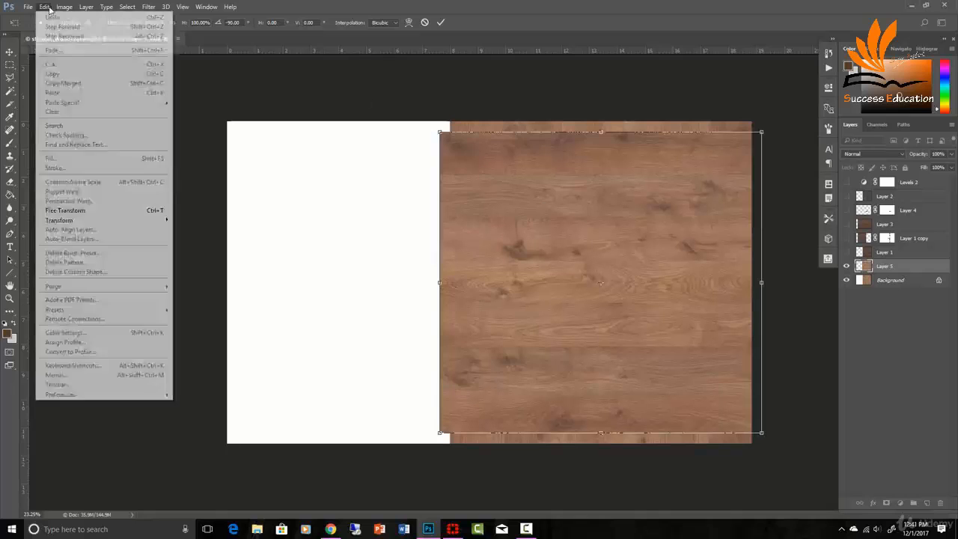
pyautogui.click(71, 215)
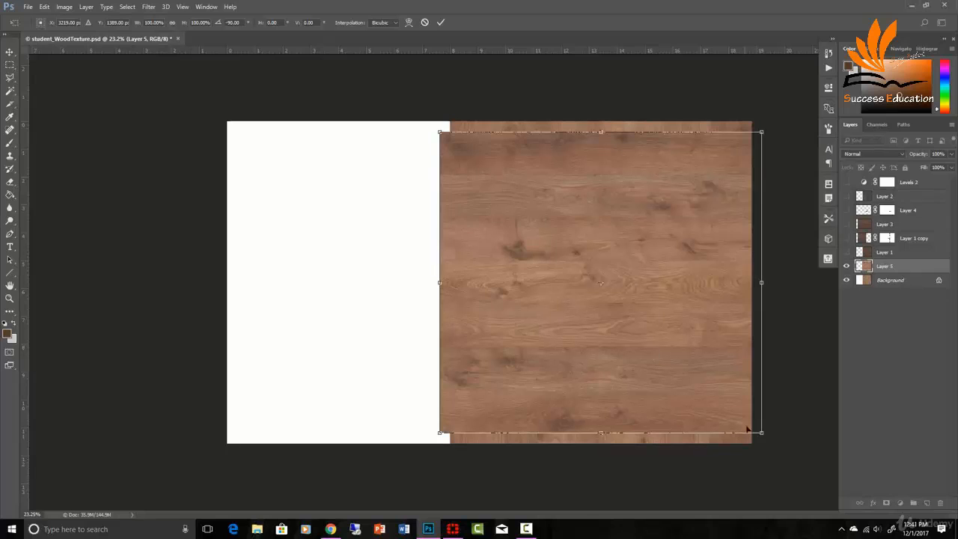
pyautogui.moveTo(762, 432); pyautogui.dragTo(753, 444)
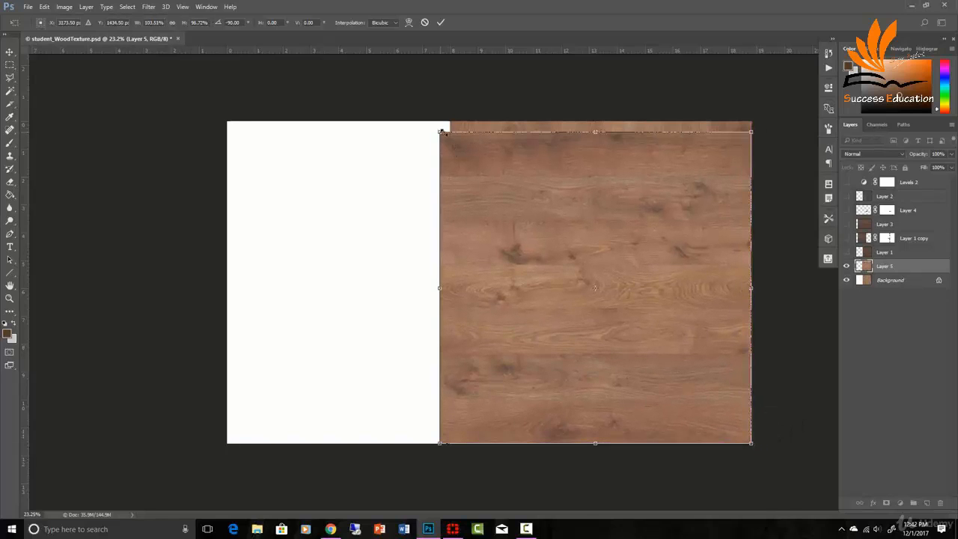
pyautogui.moveTo(441, 132); pyautogui.dragTo(449, 121)
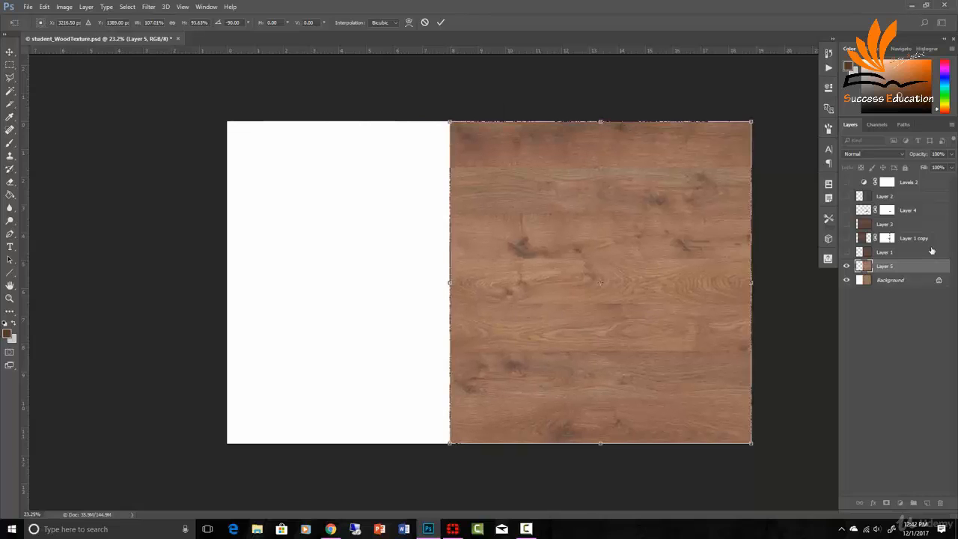
pyautogui.press('Return')
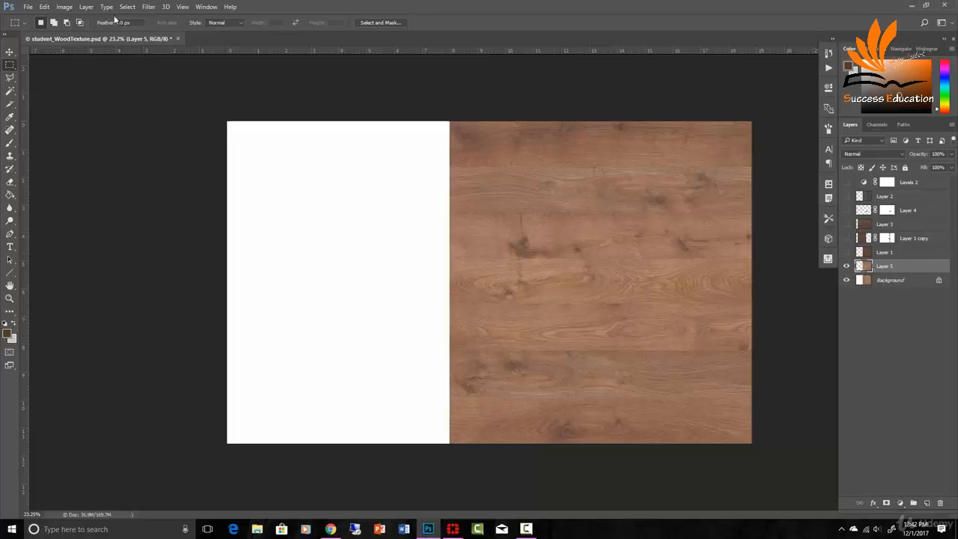
# - Add a Levels adjustment layer and set the midtone value to 0.69
pyautogui.click(87, 6)
pyautogui.moveTo(163, 136)
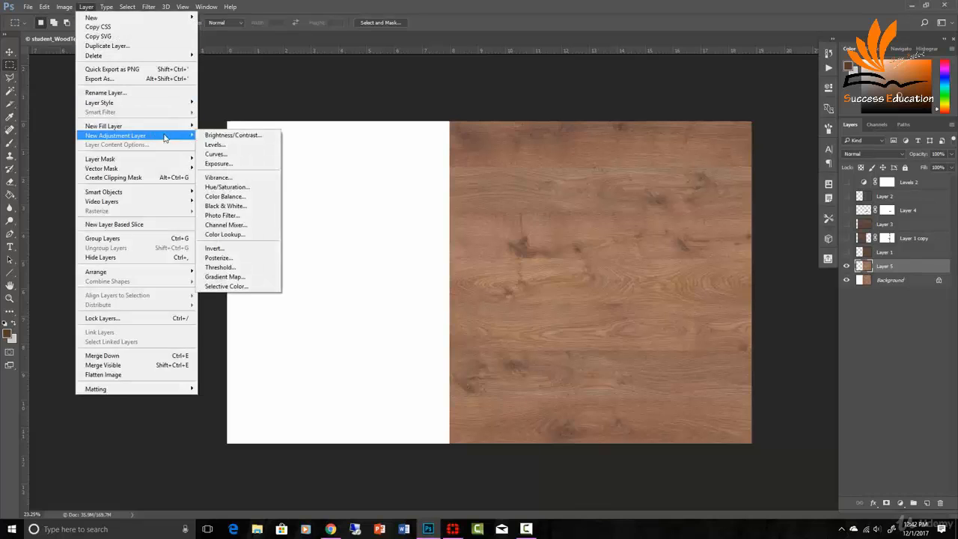
pyautogui.click(230, 145)
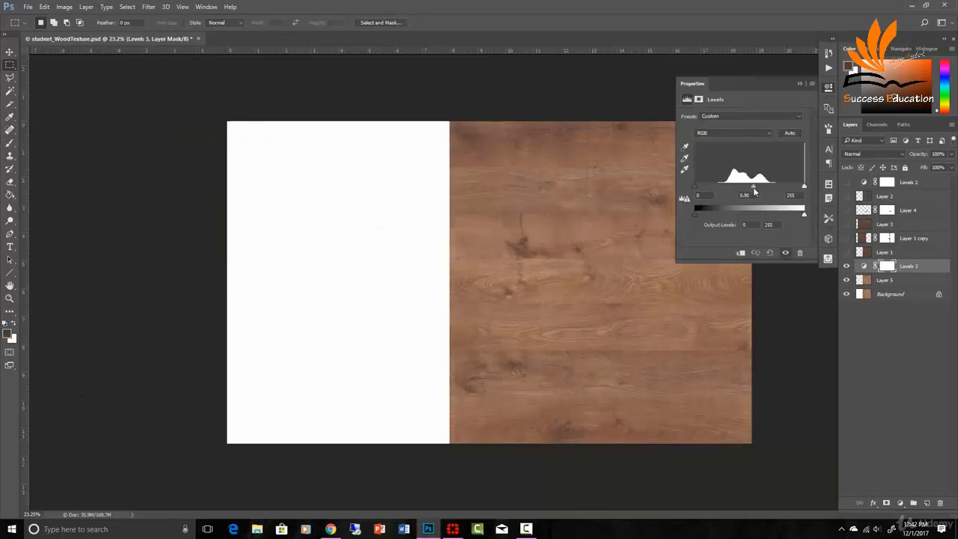
pyautogui.moveTo(751, 187); pyautogui.dragTo(763, 192)
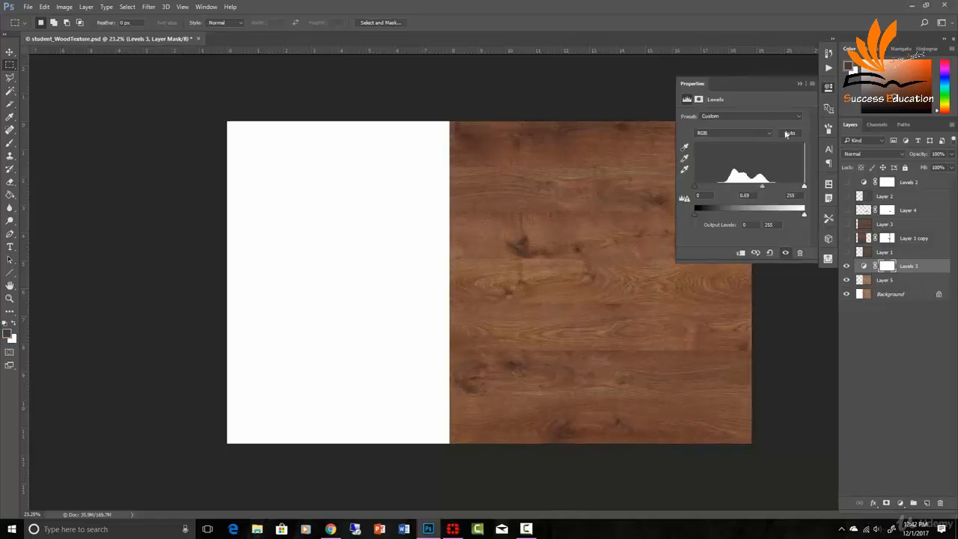
pyautogui.click(799, 83)
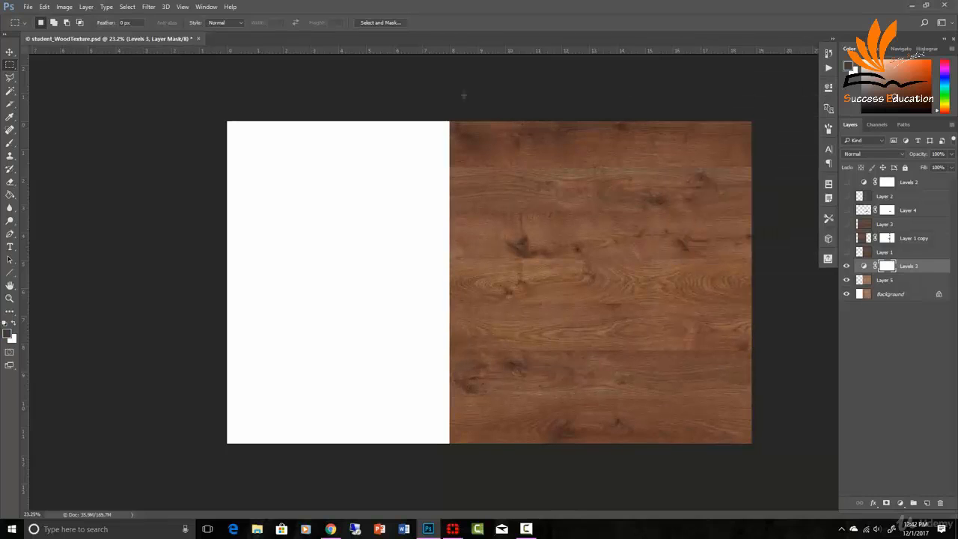
# - Add a Hue/Saturation adjustment layer and raise its saturation
pyautogui.click(86, 7)
pyautogui.moveTo(134, 136)
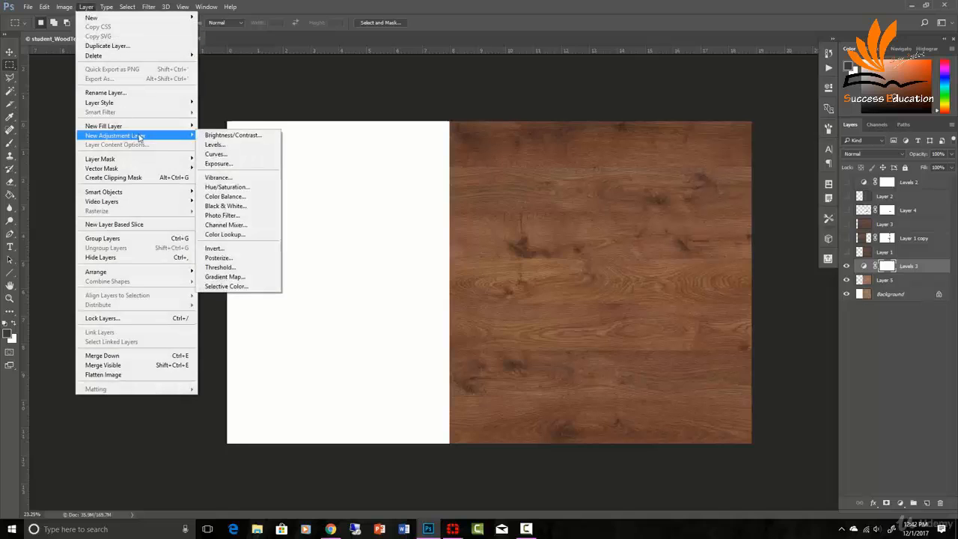
pyautogui.click(232, 187)
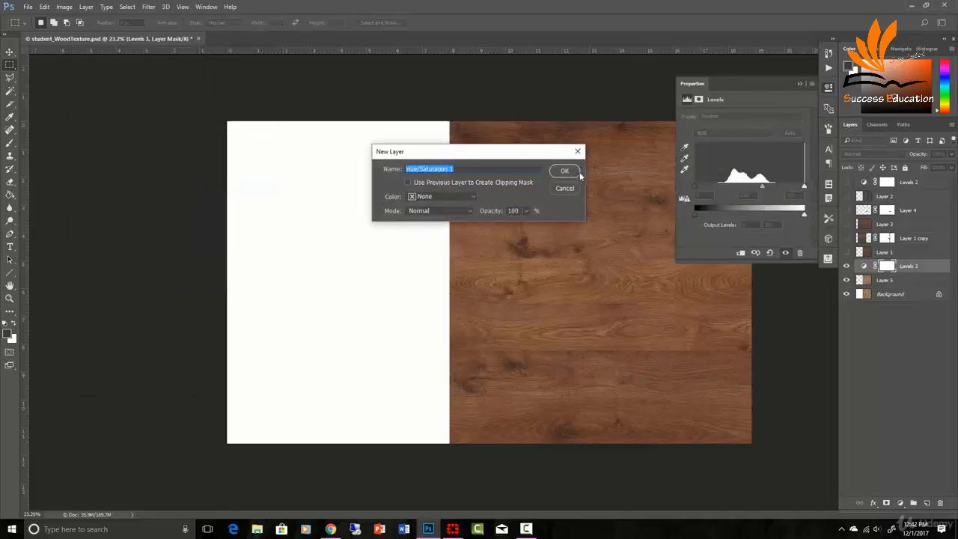
pyautogui.click(564, 171)
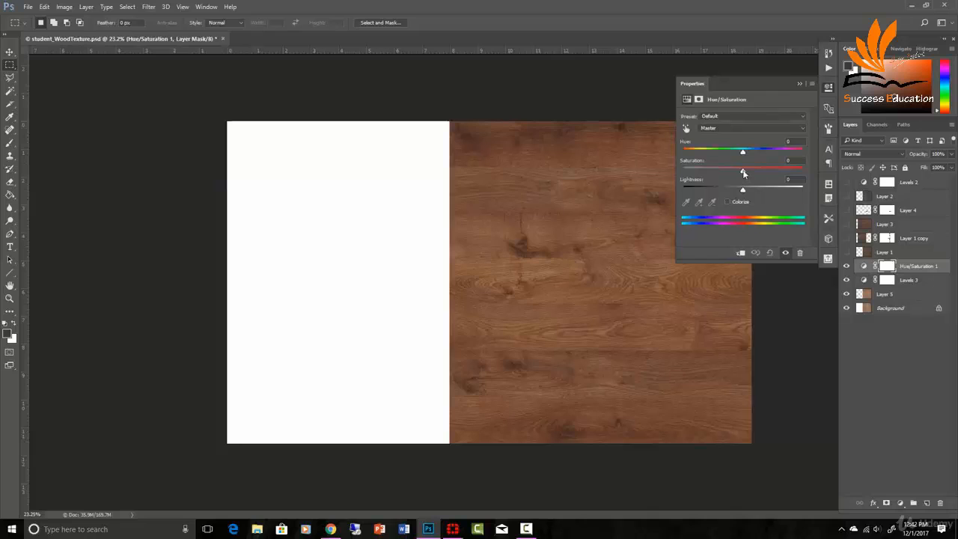
pyautogui.moveTo(743, 173); pyautogui.dragTo(762, 187)
pyautogui.click(801, 84)
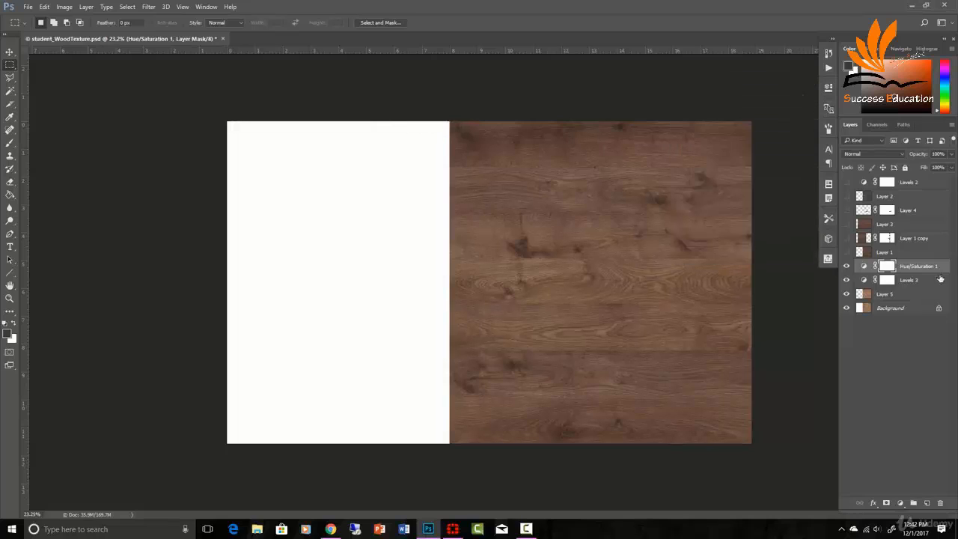
# - Merge the adjustment layers down into the rotated wood layer
pyautogui.keyDown('shift'); pyautogui.click(908, 296); pyautogui.keyUp('shift')
pyautogui.hotkey('ctrl', 'e')
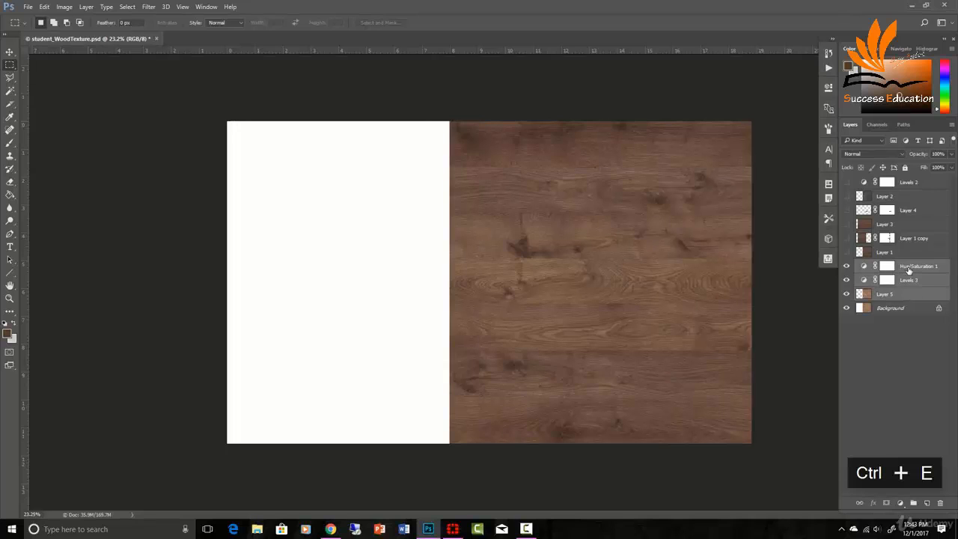
pyautogui.click(846, 267)
pyautogui.click(847, 266)
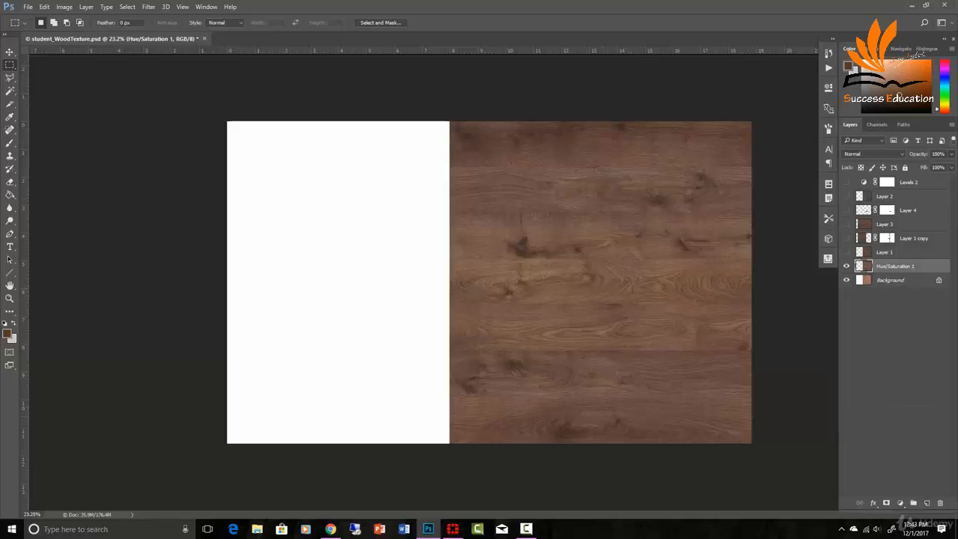
# - Duplicate the merged wood layer onto the left half of the canvas and flip it horizontally
pyautogui.press('v')
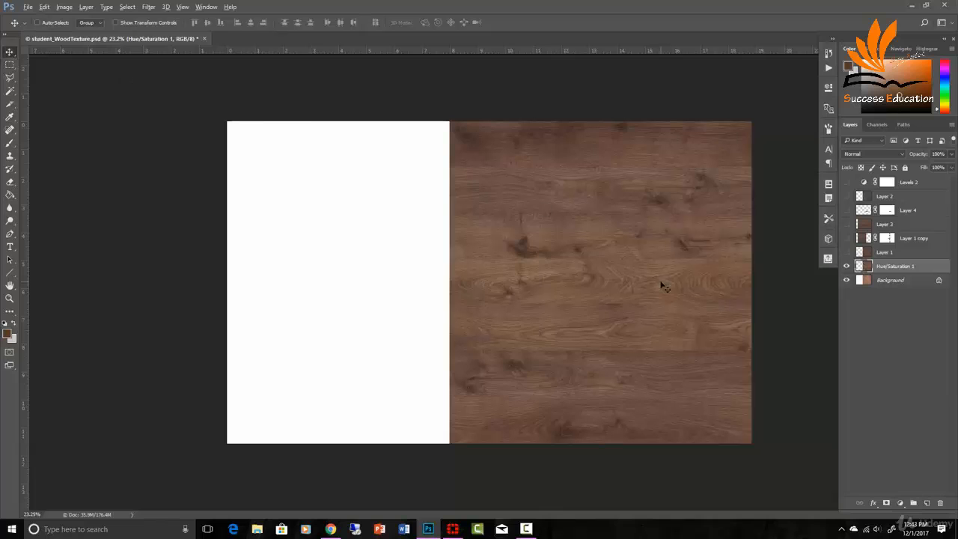
pyautogui.moveTo(663, 285); pyautogui.dragTo(512, 294)
pyautogui.hotkey('ctrl', 't')
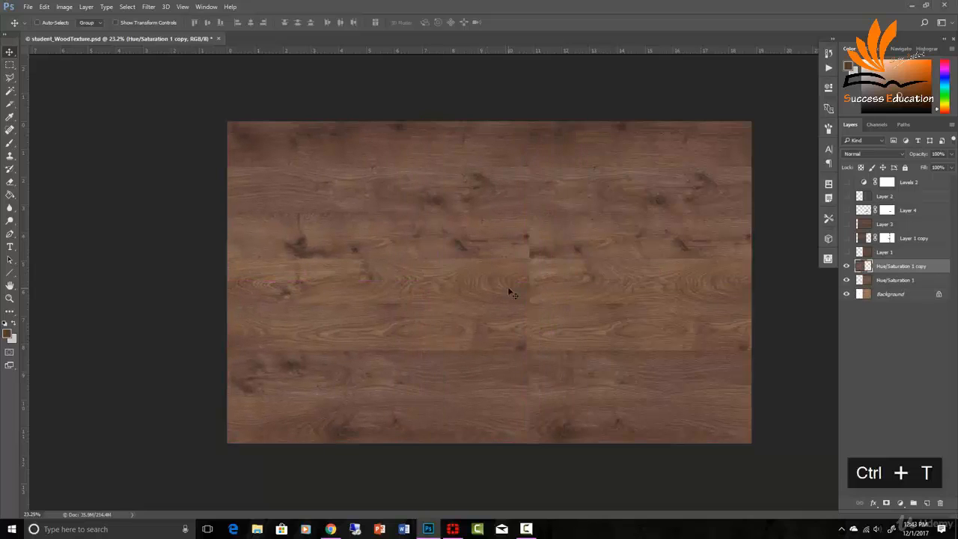
pyautogui.rightClick(457, 289)
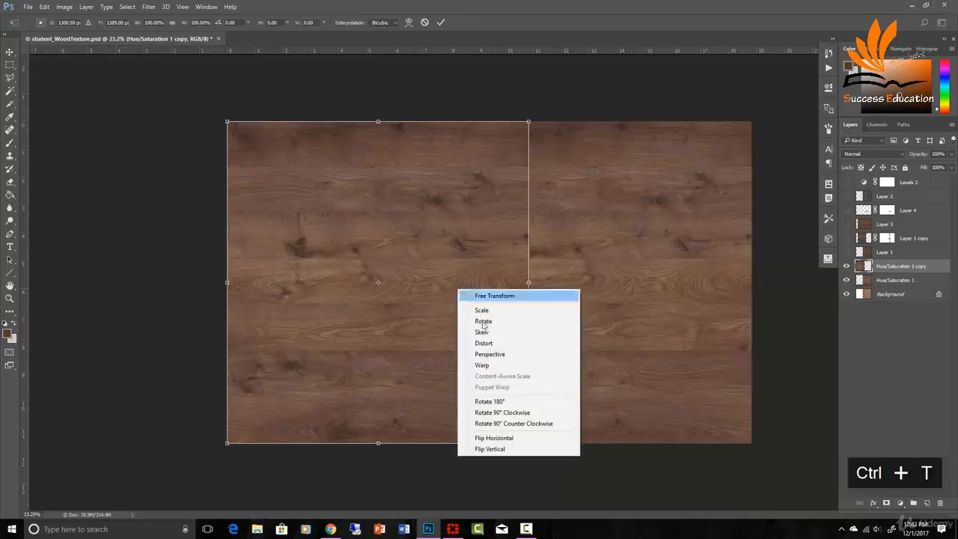
pyautogui.click(516, 440)
pyautogui.press('Return')
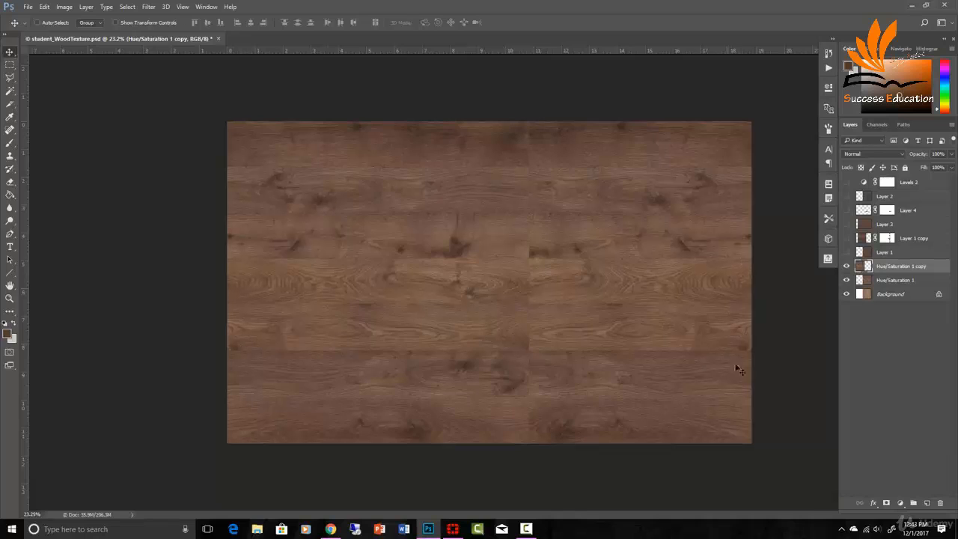
# - Hide the flipped and merged wood layers and show Layer 1 instead
pyautogui.moveTo(383, 335); pyautogui.dragTo(421, 336)
pyautogui.hotkey('ctrl', 'z')
pyautogui.click(847, 266)
pyautogui.click(848, 280)
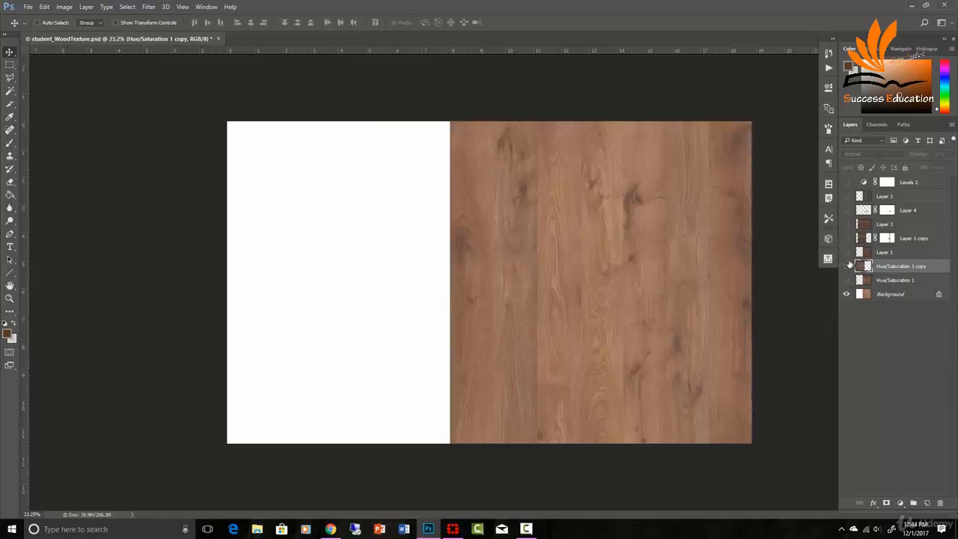
pyautogui.click(847, 252)
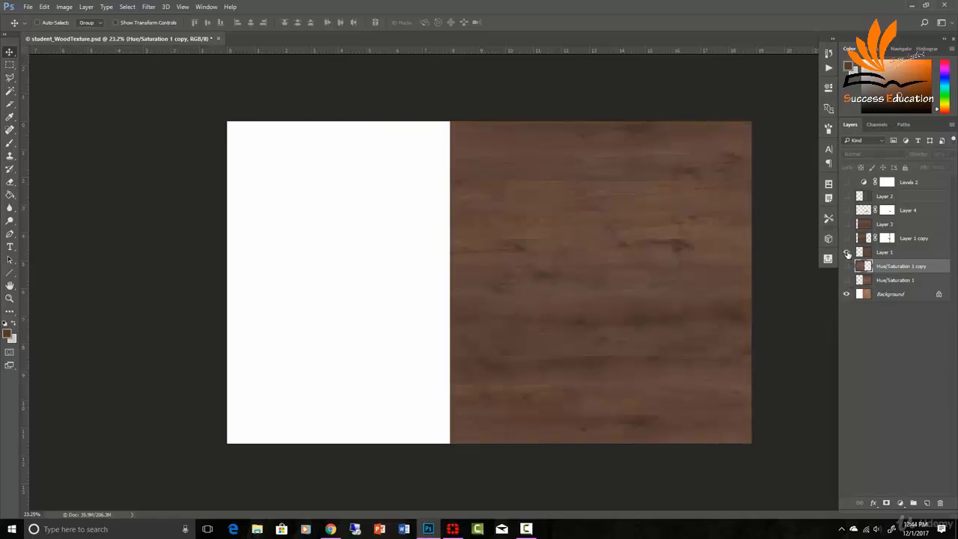
# - Show Layer 1 copy and remove its layer mask
pyautogui.click(846, 239)
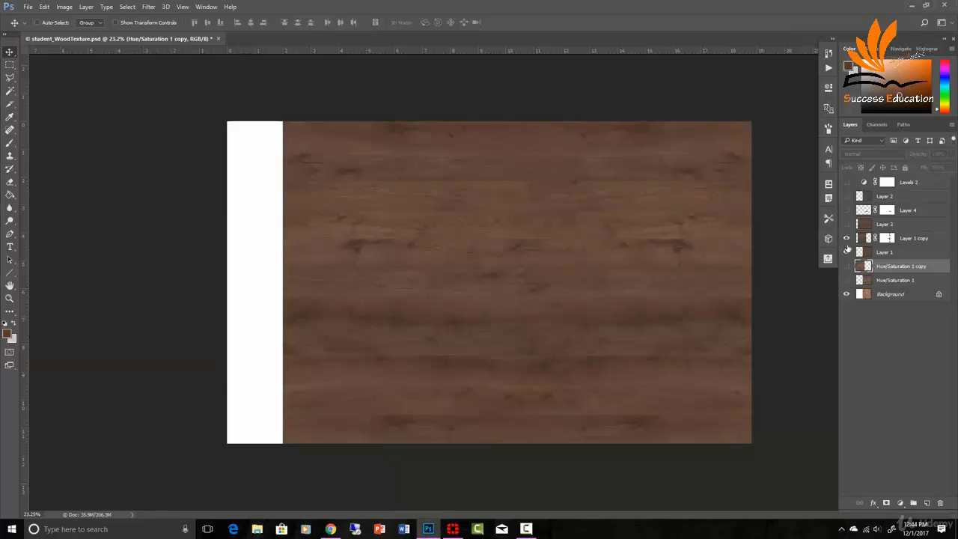
pyautogui.keyDown('shift'); pyautogui.click(887, 238); pyautogui.keyUp('shift')
pyautogui.keyDown('shift'); pyautogui.click(886, 238); pyautogui.keyUp('shift')
pyautogui.keyDown('alt'); pyautogui.click(887, 238); pyautogui.keyUp('alt')
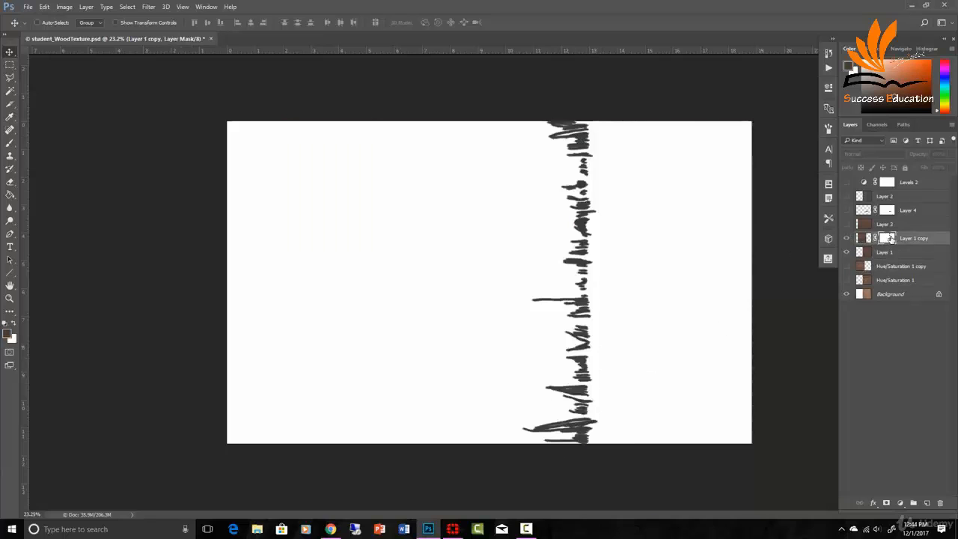
pyautogui.keyDown('alt'); pyautogui.click(887, 238); pyautogui.keyUp('alt')
pyautogui.moveTo(891, 238); pyautogui.dragTo(941, 505)
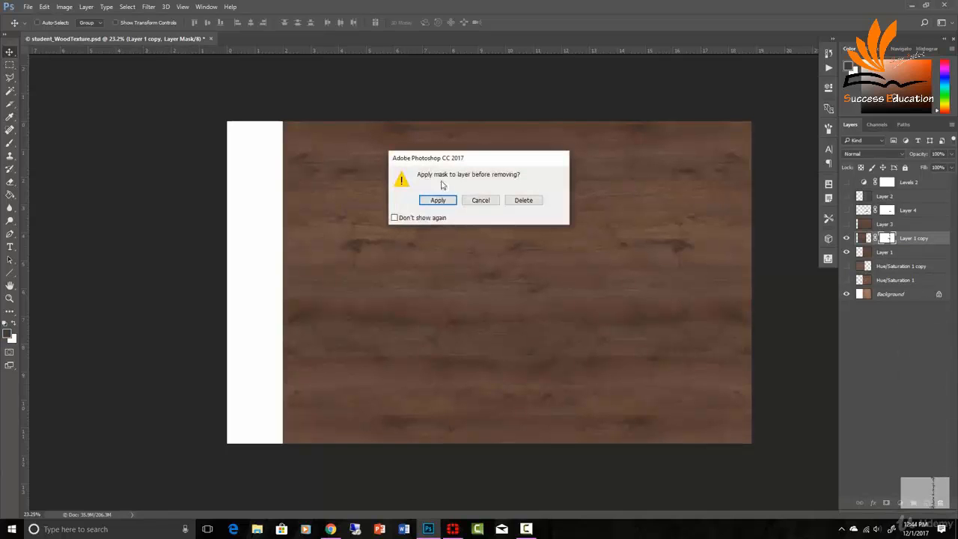
pyautogui.click(463, 198)
# - Add a new layer mask to Layer 1 copy
pyautogui.press('z')
pyautogui.click(619, 282)
pyautogui.press('v')
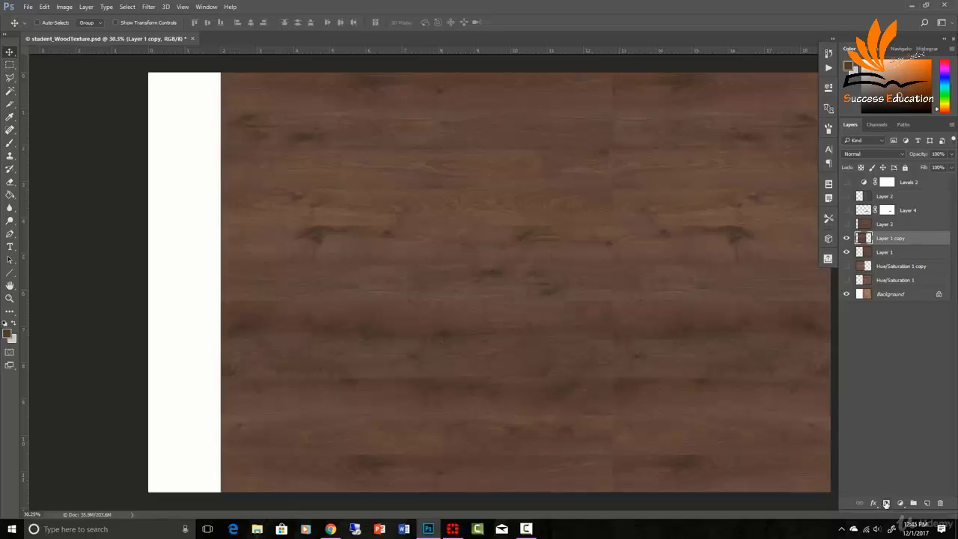
pyautogui.click(886, 503)
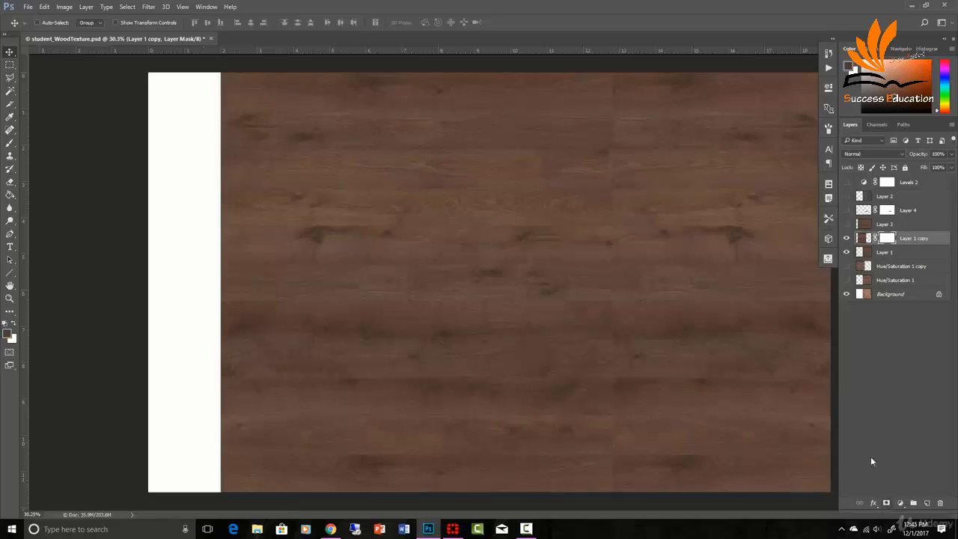
pyautogui.keyDown('alt'); pyautogui.click(887, 241); pyautogui.keyUp('alt')
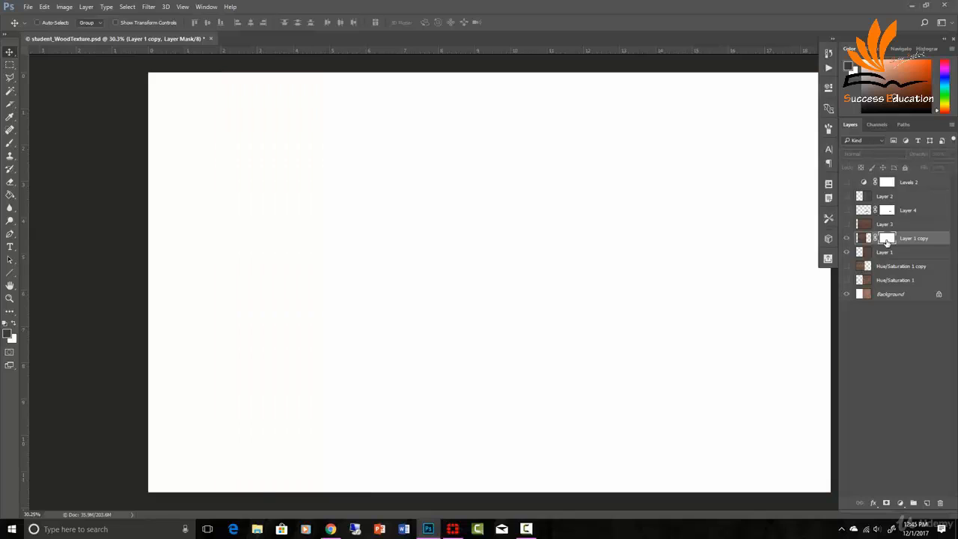
pyautogui.keyDown('alt'); pyautogui.click(887, 241); pyautogui.keyUp('alt')
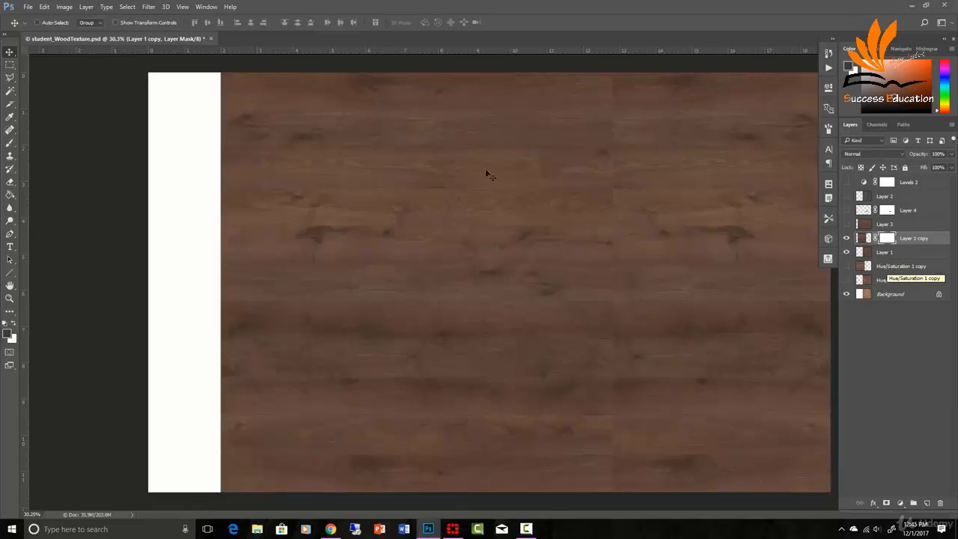
# - Set the foreground color to black (000000)
pyautogui.click(9, 335)
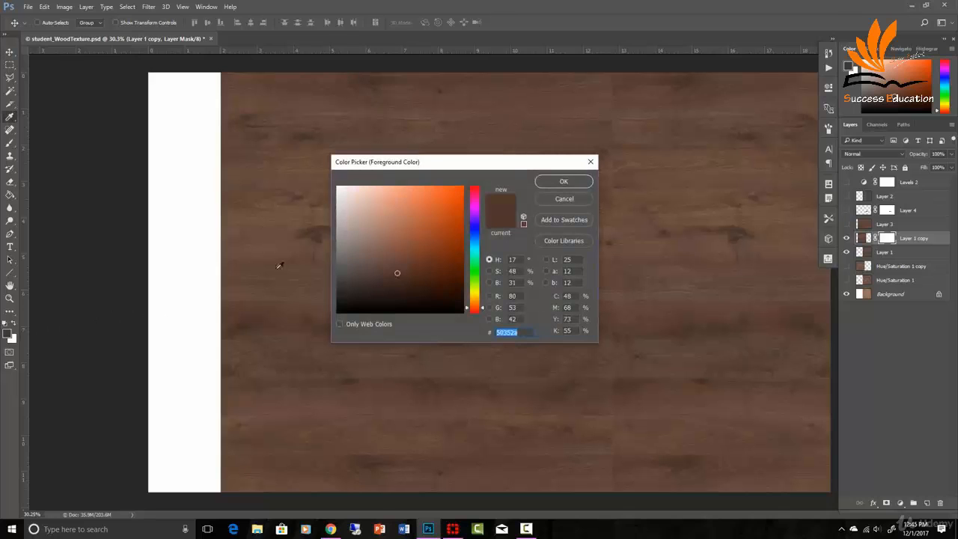
pyautogui.moveTo(398, 274); pyautogui.dragTo(335, 317)
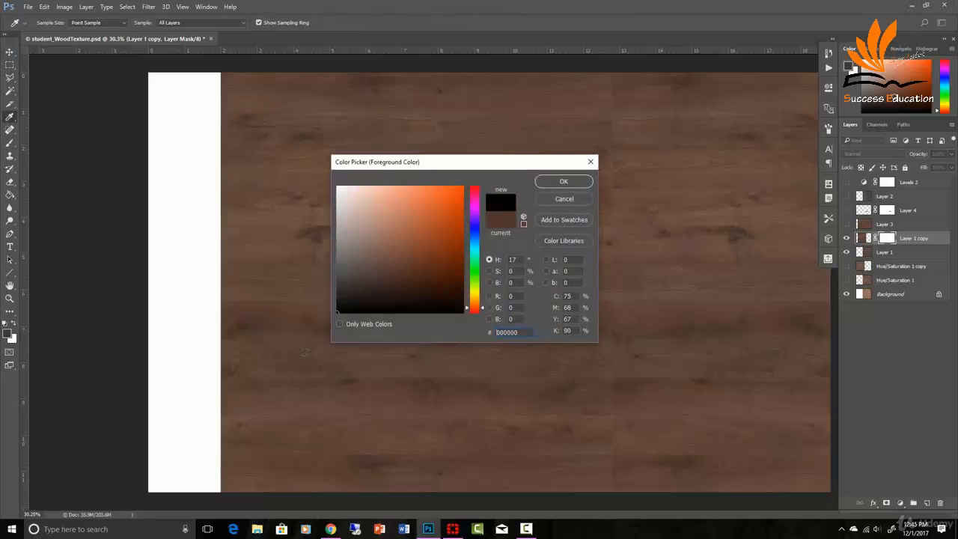
pyautogui.click(563, 183)
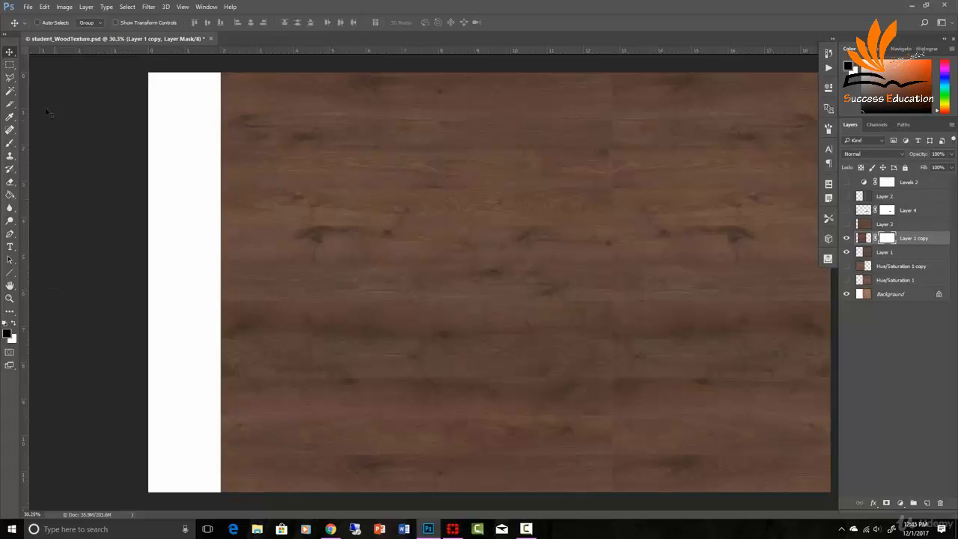
# - Choose the Brush tool with a textured bristle brush preset
pyautogui.click(10, 142)
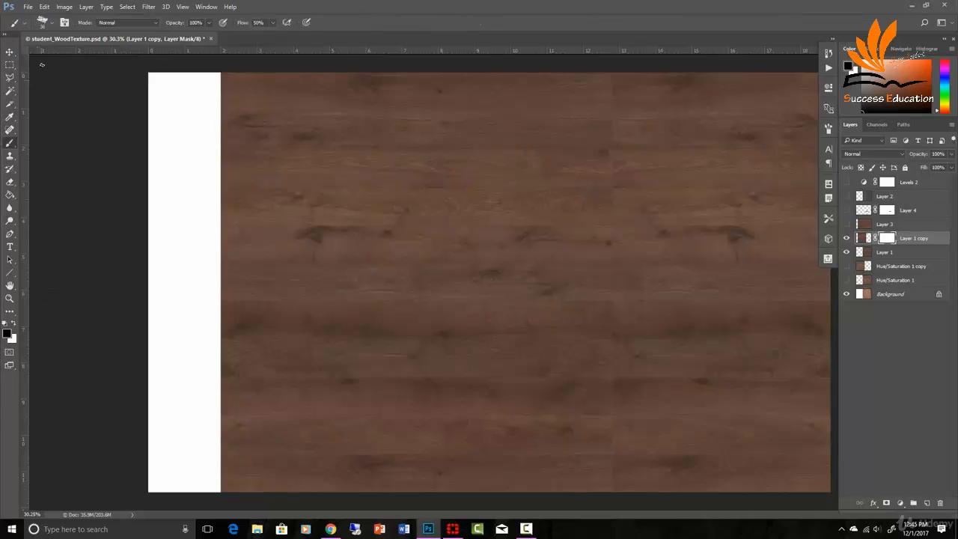
pyautogui.click(51, 23)
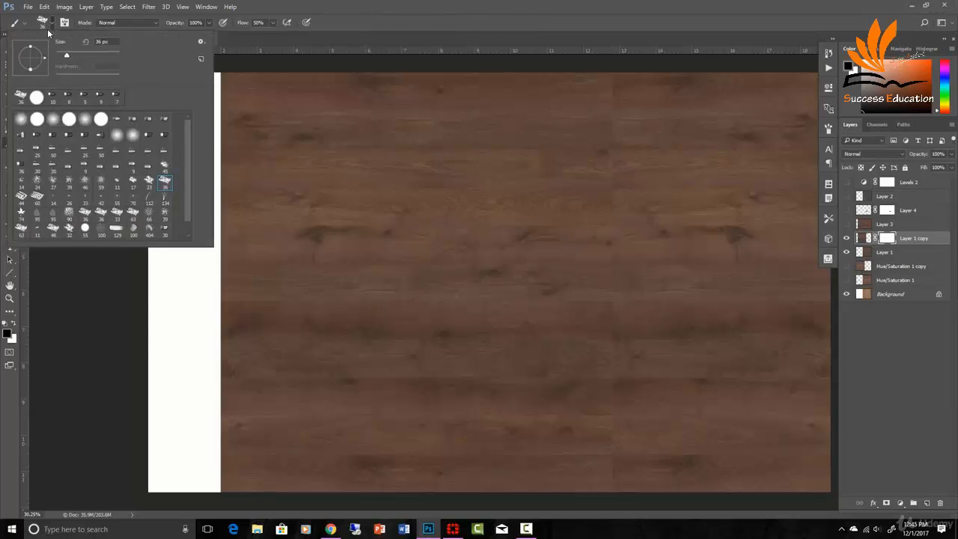
pyautogui.doubleClick(163, 182)
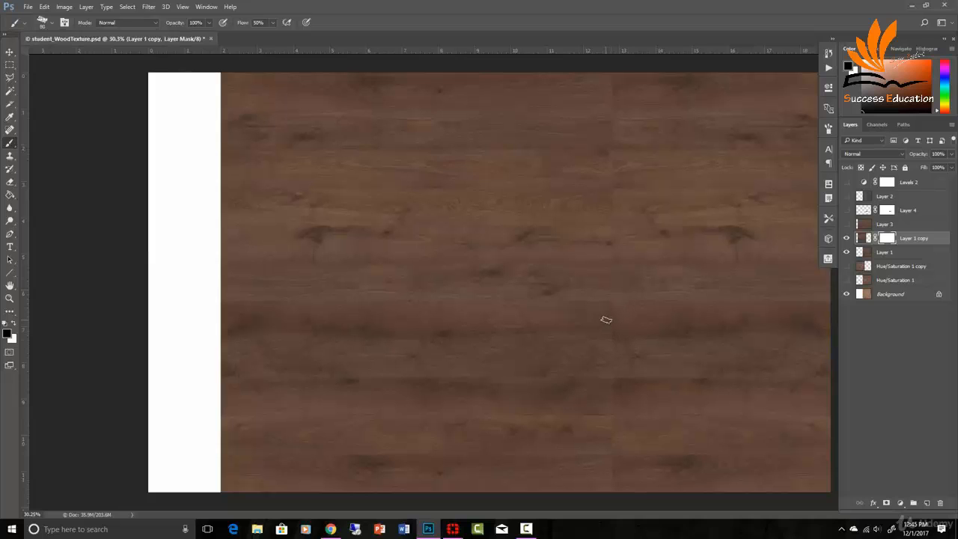
# - Paint black on Layer 1 copy's mask to blend the vertical seam between the wood halves
pyautogui.press('z')
pyautogui.moveTo(614, 327); pyautogui.dragTo(633, 331)
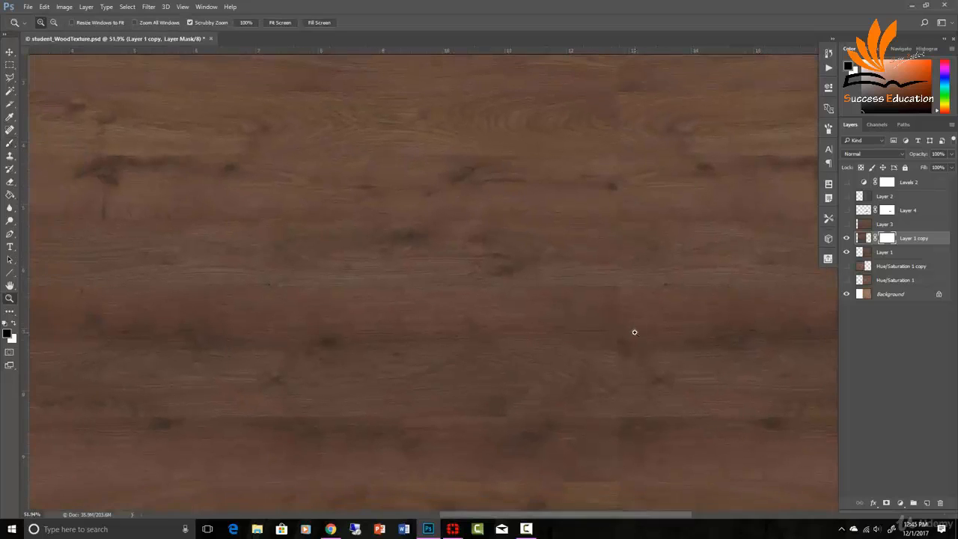
pyautogui.moveTo(639, 451); pyautogui.dragTo(598, 266)
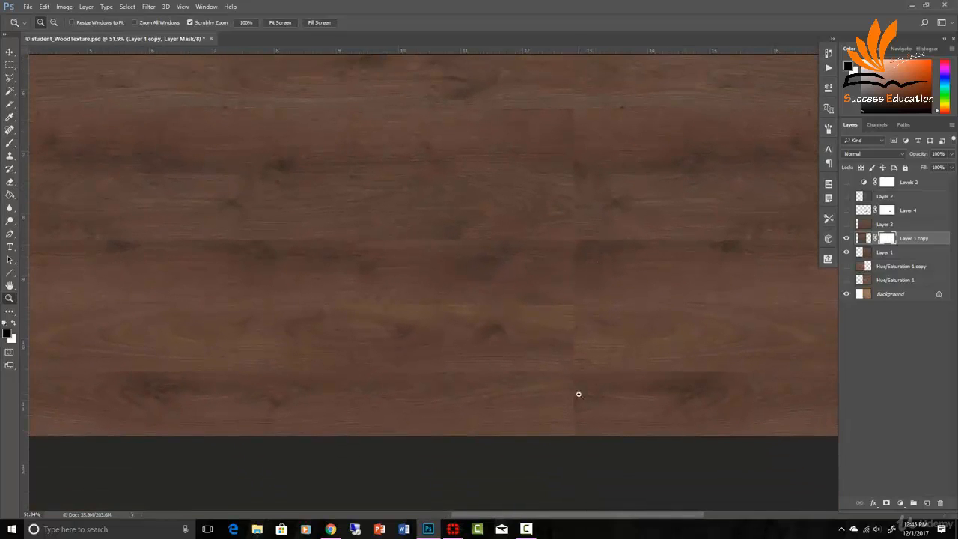
pyautogui.press('b')
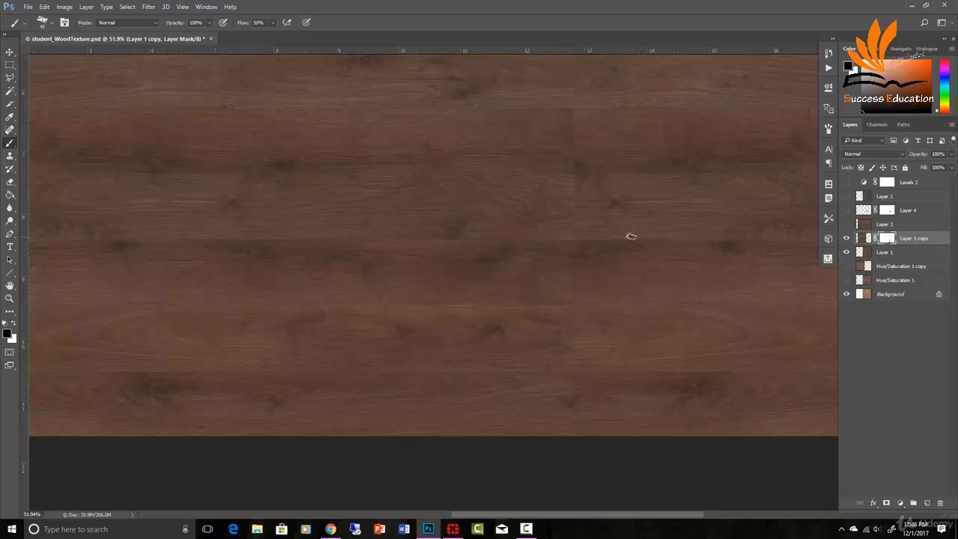
pyautogui.moveTo(586, 247); pyautogui.dragTo(562, 317)
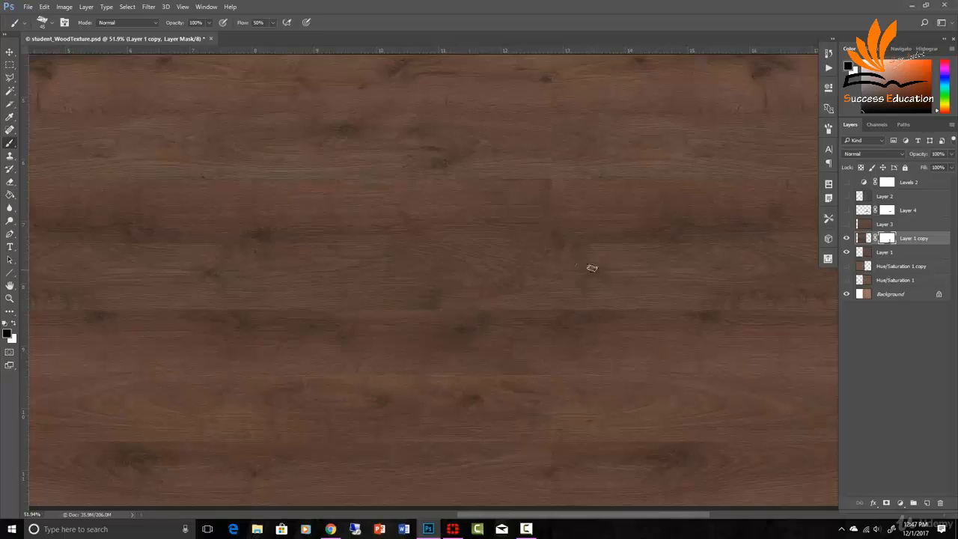
pyautogui.moveTo(559, 279); pyautogui.dragTo(539, 336)
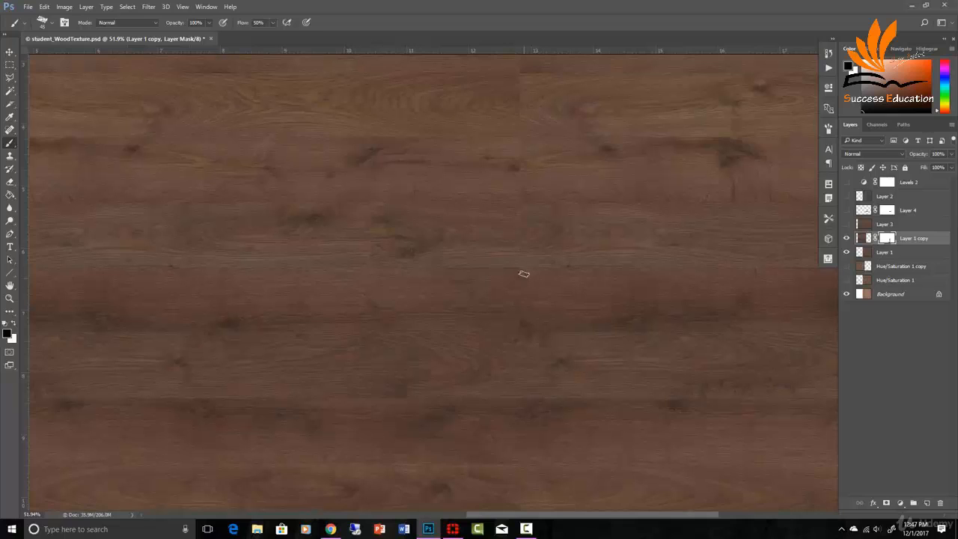
pyautogui.keyDown('alt'); pyautogui.click(887, 238); pyautogui.keyUp('alt')
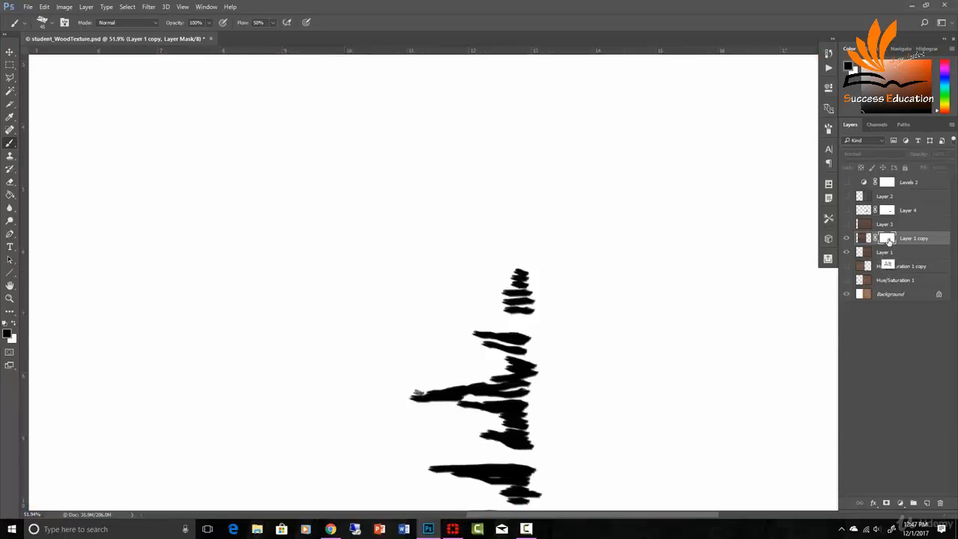
pyautogui.keyDown('alt'); pyautogui.click(889, 239); pyautogui.keyUp('alt')
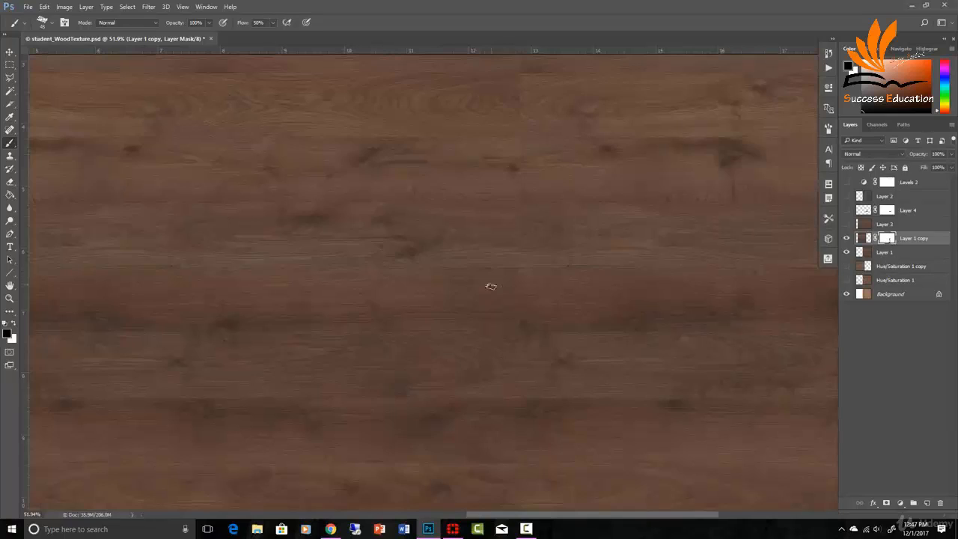
# - Crop the canvas to the wood area, cutting away the white strip on the left
pyautogui.press('z')
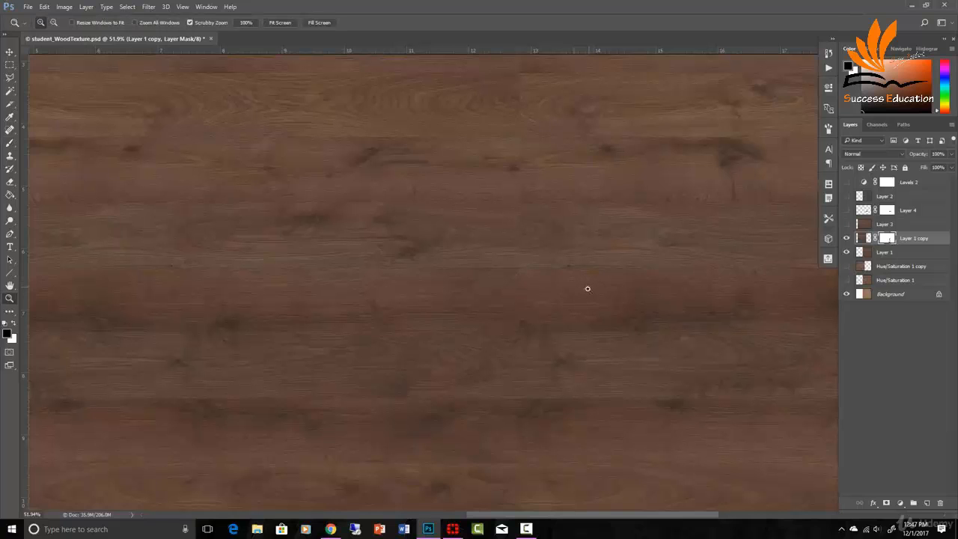
pyautogui.moveTo(589, 289)
pyautogui.mouseDown()
pyautogui.moveTo(556, 318)
pyautogui.moveTo(569, 314)
pyautogui.mouseUp()
pyautogui.press('b')
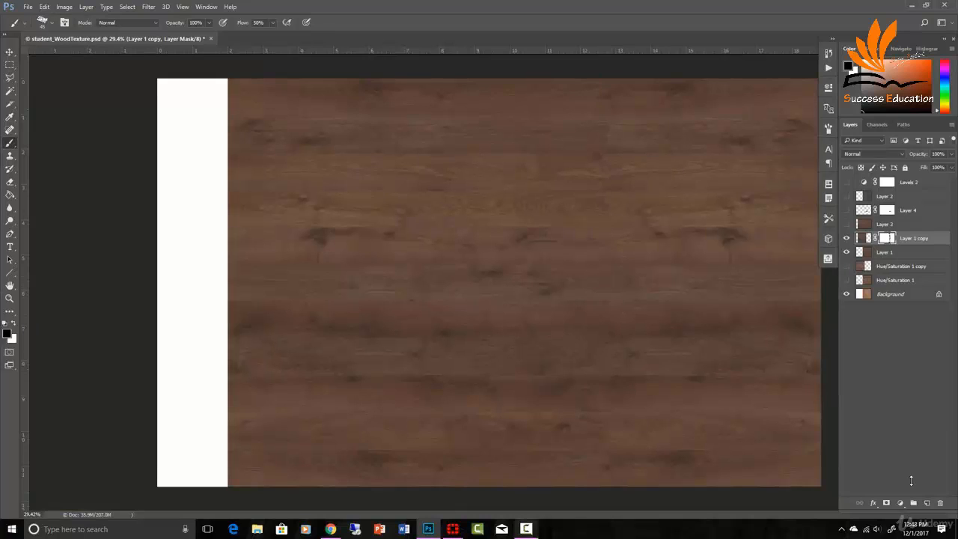
pyautogui.scroll(-1, 414, 240)
pyautogui.click(11, 66)
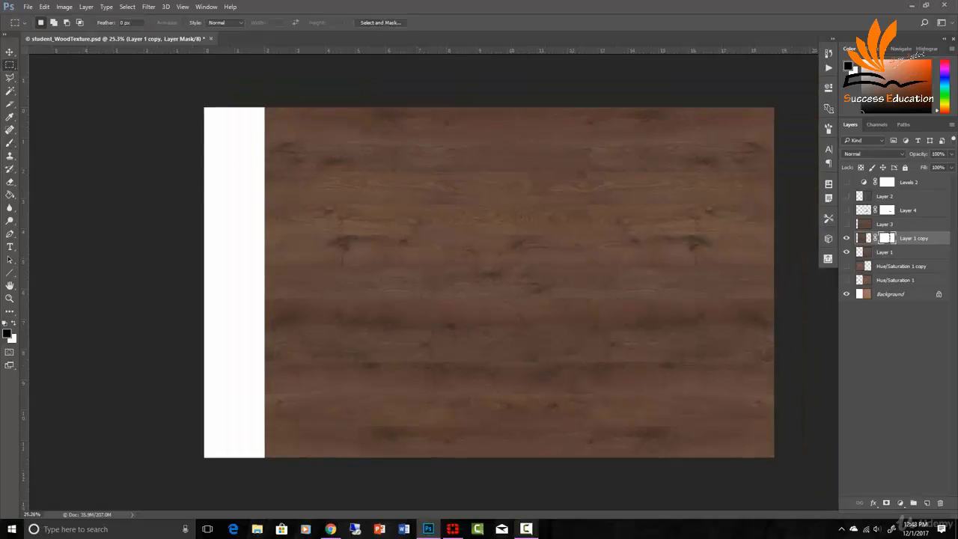
pyautogui.moveTo(265, 108); pyautogui.dragTo(773, 457)
pyautogui.click(65, 7)
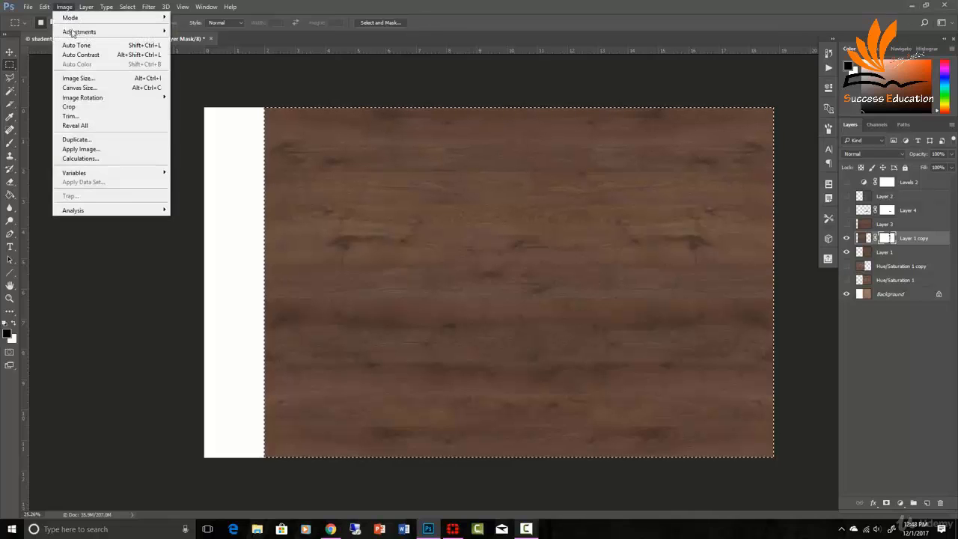
pyautogui.click(79, 107)
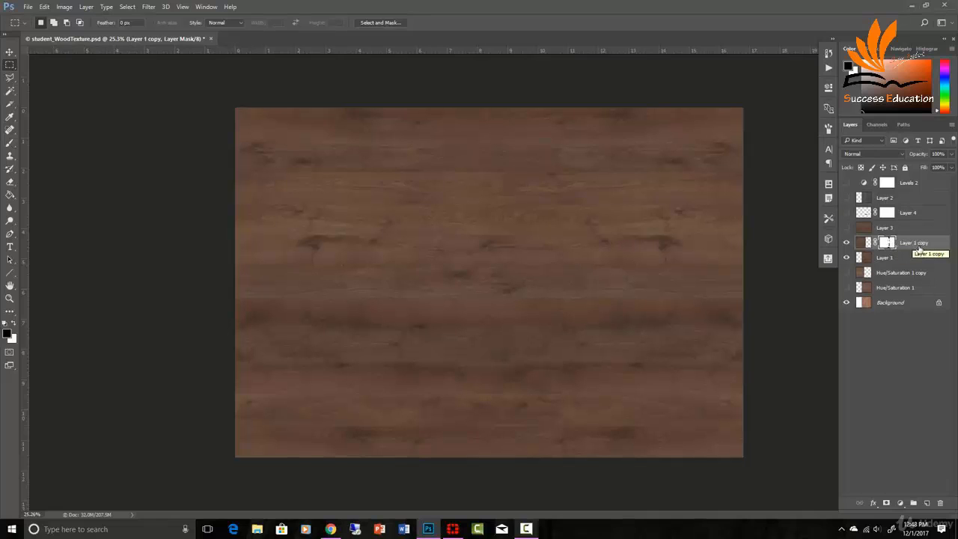
# - Stamp all visible layers into a new layer and offset it -1783 px horizontally and -1748 px vertically with Wrap Around
pyautogui.hotkey('ctrl', 'shift', 'alt', 'e')
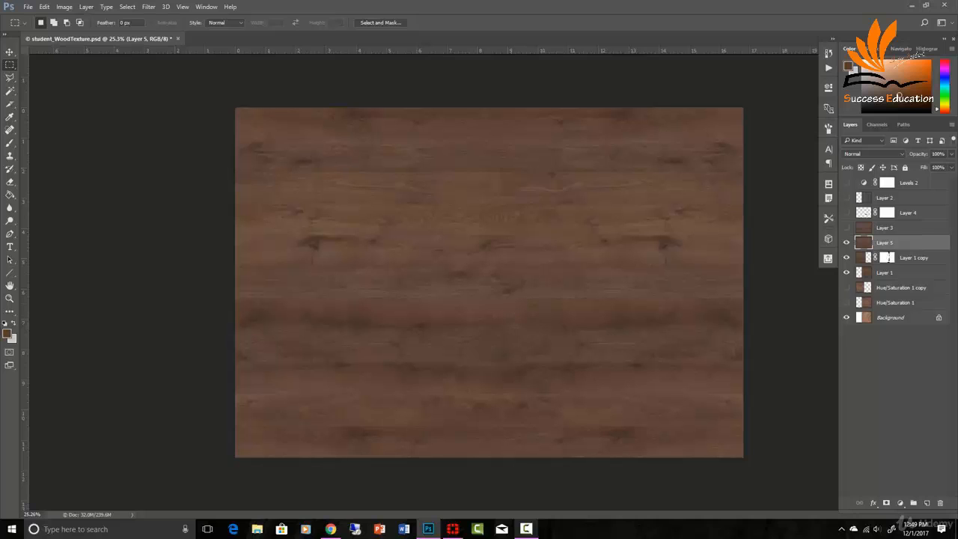
pyautogui.click(148, 7)
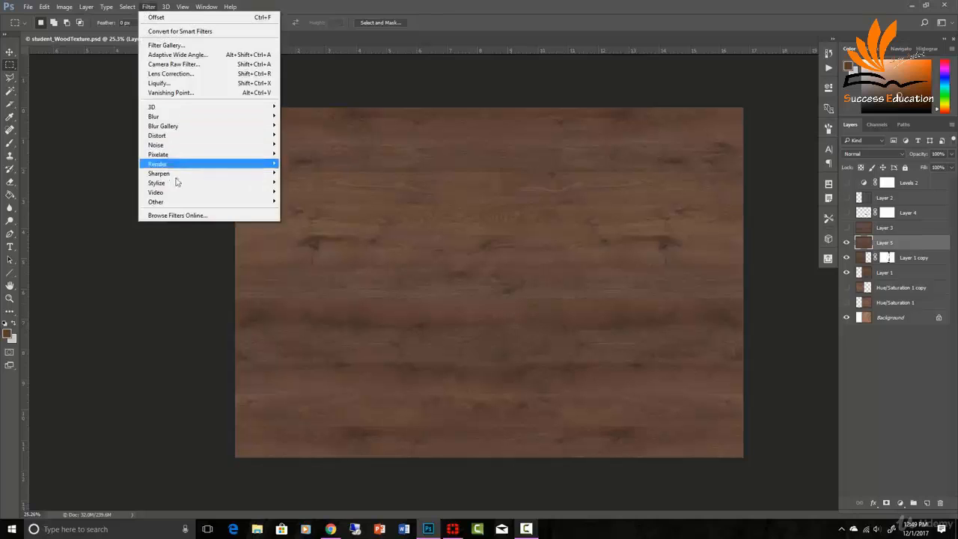
pyautogui.moveTo(172, 202)
pyautogui.click(118, 248)
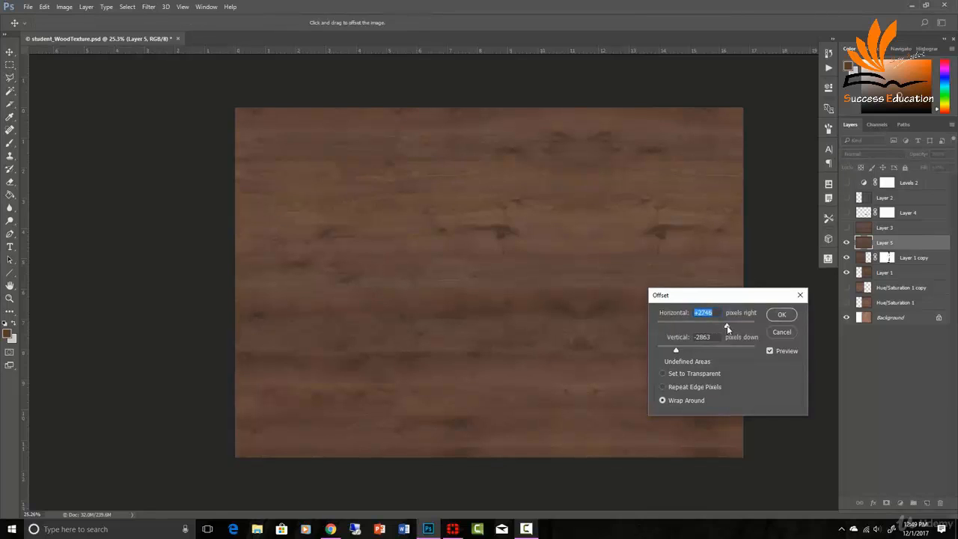
pyautogui.moveTo(727, 329); pyautogui.dragTo(699, 322)
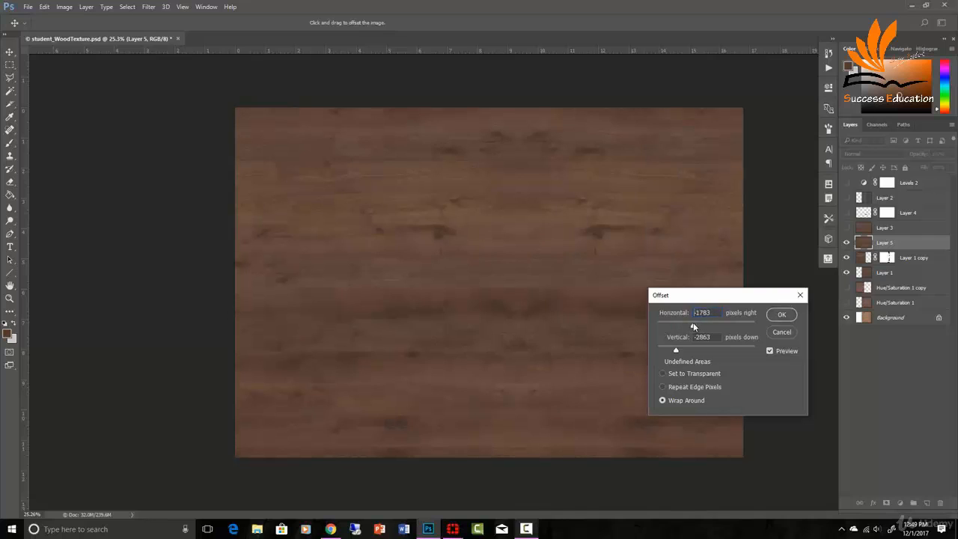
pyautogui.click(693, 323)
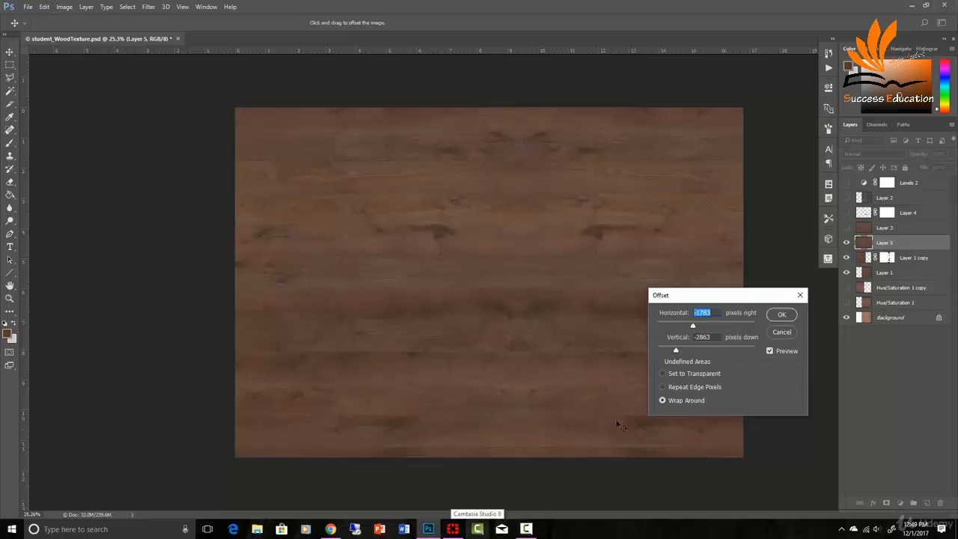
pyautogui.moveTo(677, 349)
pyautogui.mouseDown()
pyautogui.moveTo(705, 354)
pyautogui.moveTo(688, 354)
pyautogui.mouseUp()
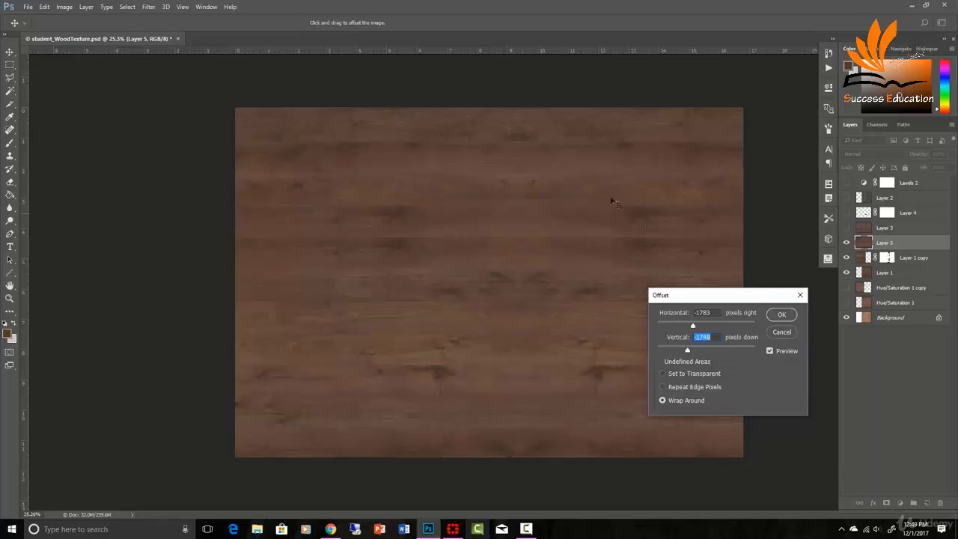
pyautogui.click(786, 318)
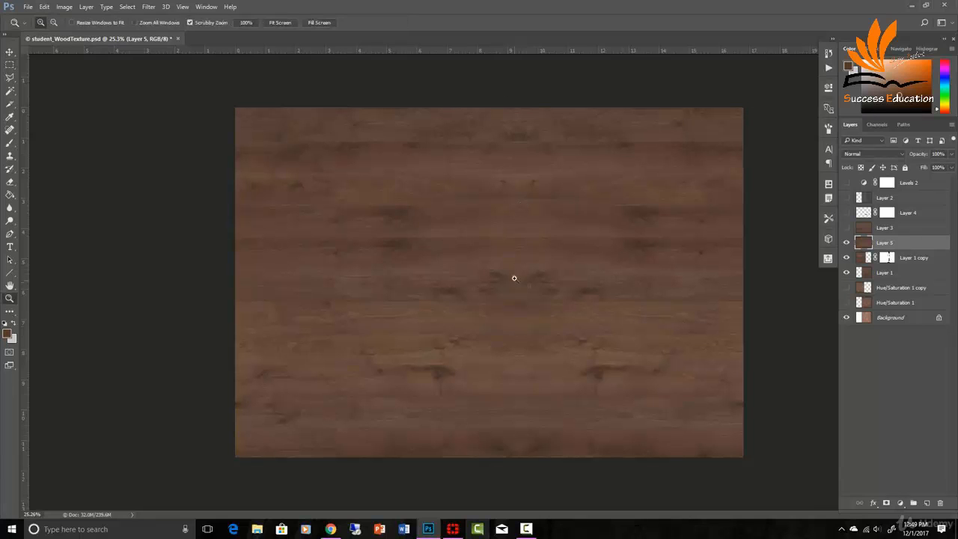
# - Clone-stamp over the wood knots along the middle seam using an enlarged brush, undoing one stroke
pyautogui.scroll(3, 524, 284)
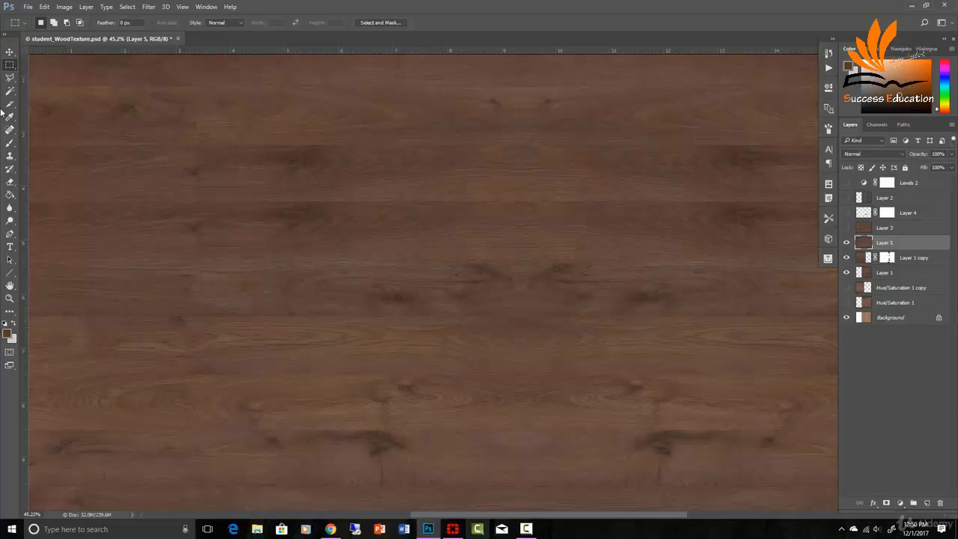
pyautogui.click(9, 155)
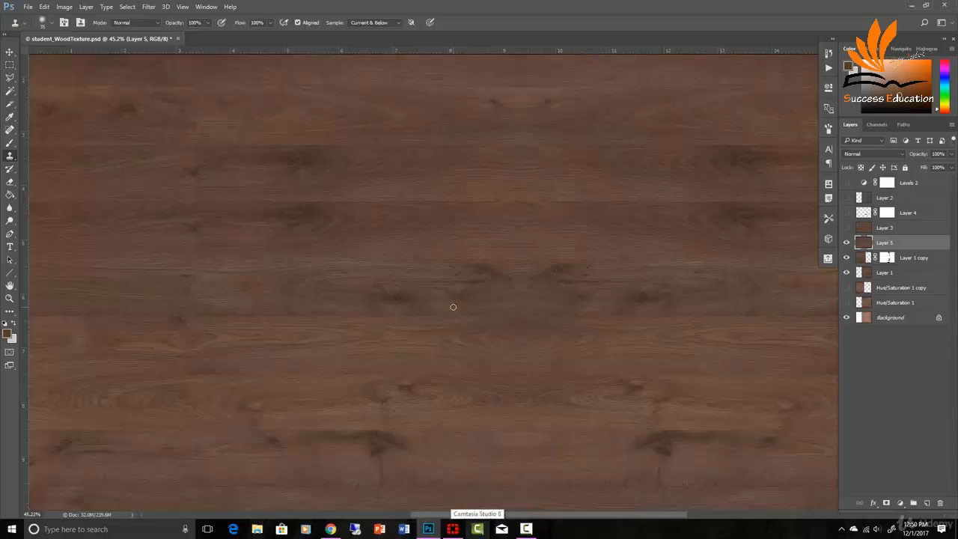
pyautogui.press(']')
pyautogui.press(']')
pyautogui.press(']')
pyautogui.press(']')
pyautogui.press(']')
pyautogui.press(']')
pyautogui.press(']')
pyautogui.press(']')
pyautogui.press(']')
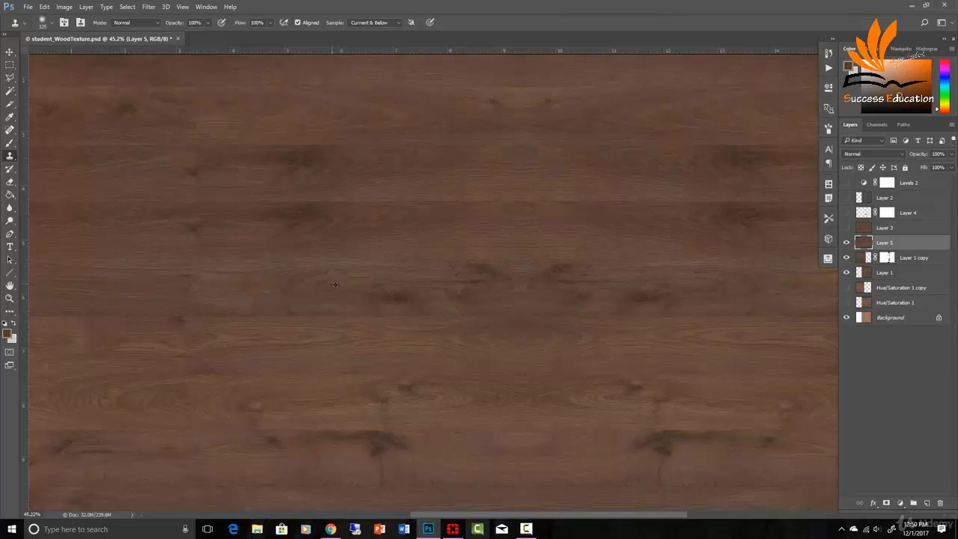
pyautogui.keyDown('alt'); pyautogui.click(335, 285); pyautogui.keyUp('alt')
pyautogui.moveTo(497, 289); pyautogui.dragTo(489, 283)
pyautogui.hotkey('ctrl', 'z')
pyautogui.moveTo(566, 293); pyautogui.dragTo(539, 300)
pyautogui.keyDown('alt'); pyautogui.click(625, 297); pyautogui.keyUp('alt')
# - Select a rectangular chunk of wood on Layer 5 and copy it to a new layer
pyautogui.click(11, 65)
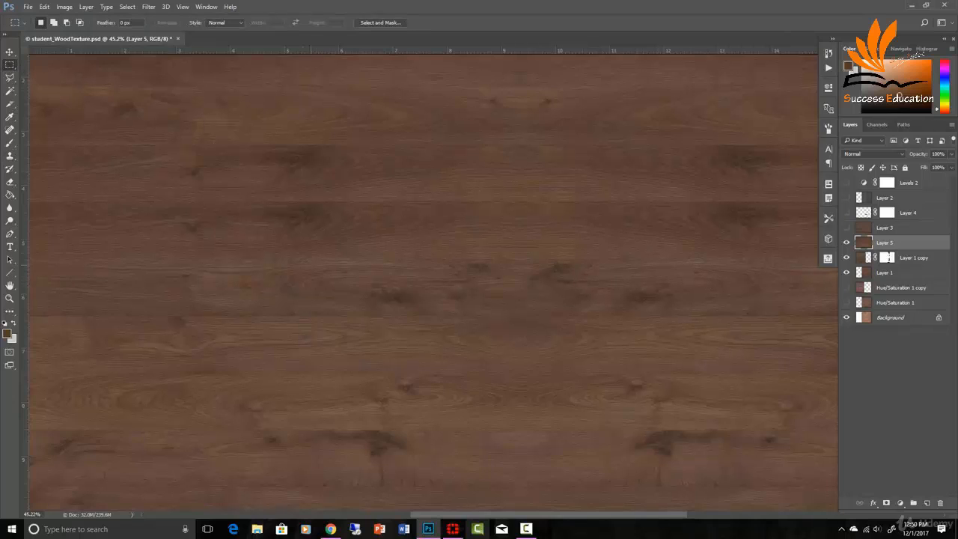
pyautogui.scroll(-1, 567, 323)
pyautogui.hscroll(2, 702, 318)
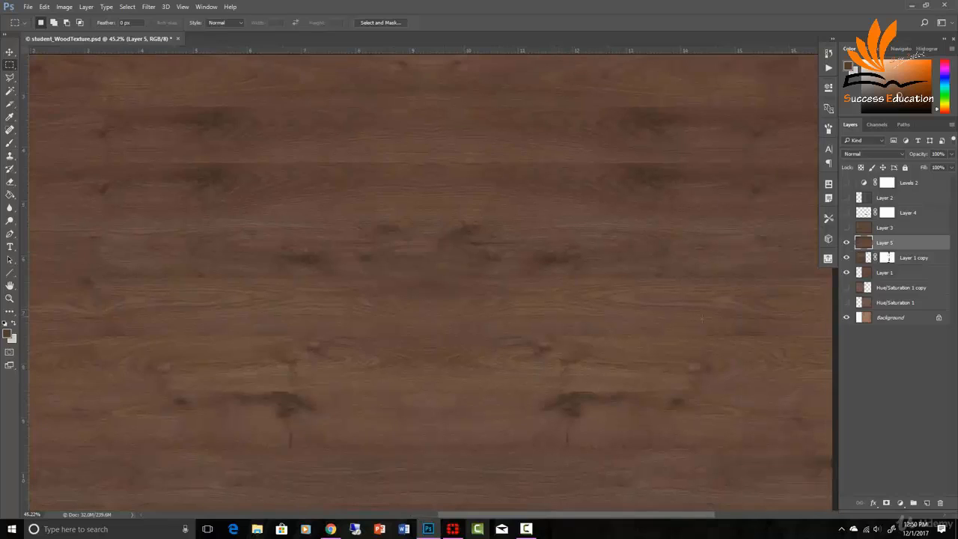
pyautogui.moveTo(710, 322); pyautogui.dragTo(574, 285)
pyautogui.hotkey('ctrl', 'j')
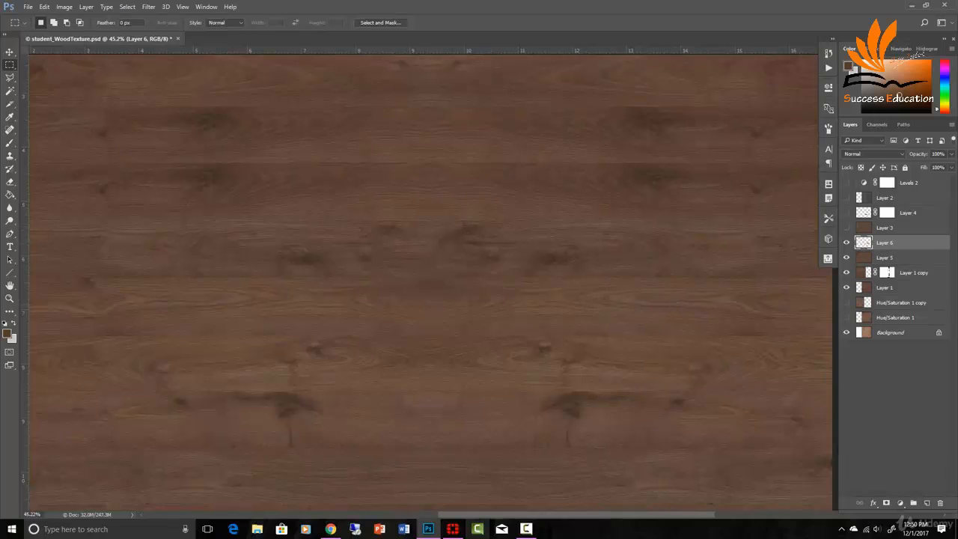
# - Move the copied chunk left by about 160 px and paint black on its layer mask to blend its edges
pyautogui.click(8, 54)
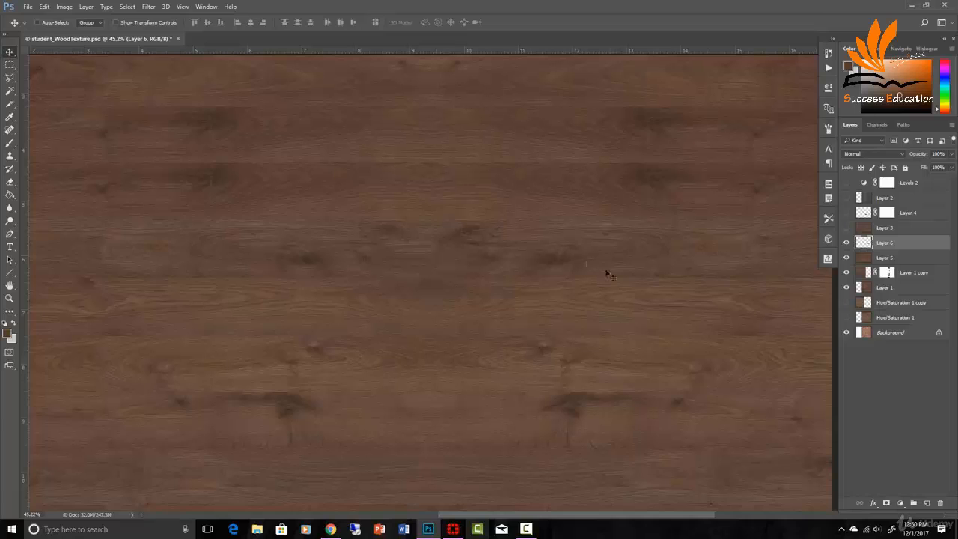
pyautogui.moveTo(591, 298); pyautogui.dragTo(443, 295)
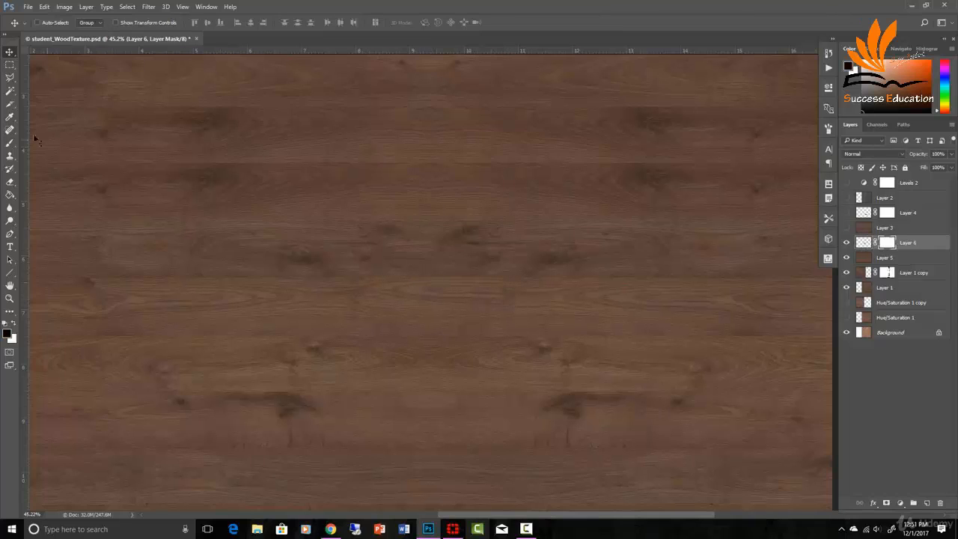
pyautogui.click(10, 143)
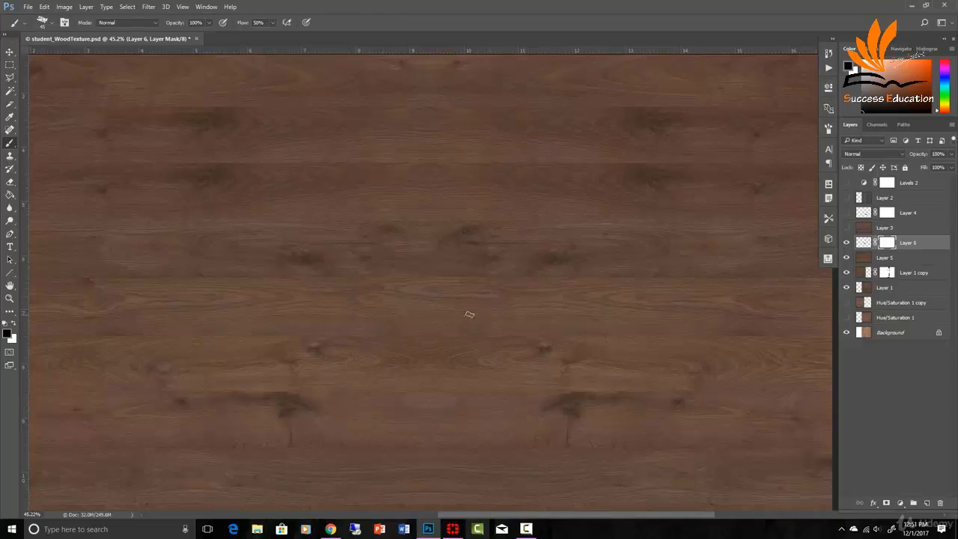
pyautogui.moveTo(398, 309); pyautogui.dragTo(379, 304)
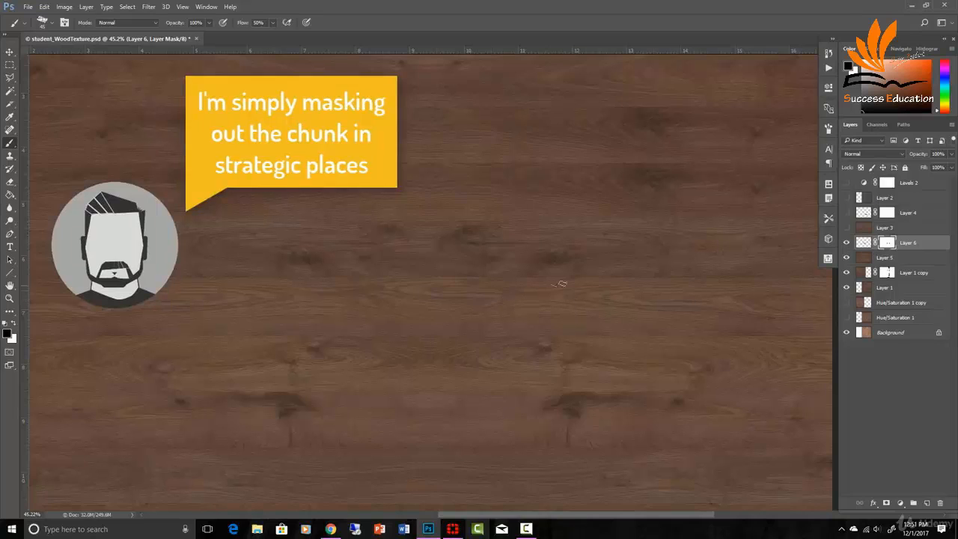
# - Zoom out and toggle Layer 6's visibility to compare the texture with and without the patch
pyautogui.hotkey('ctrl', 'space')
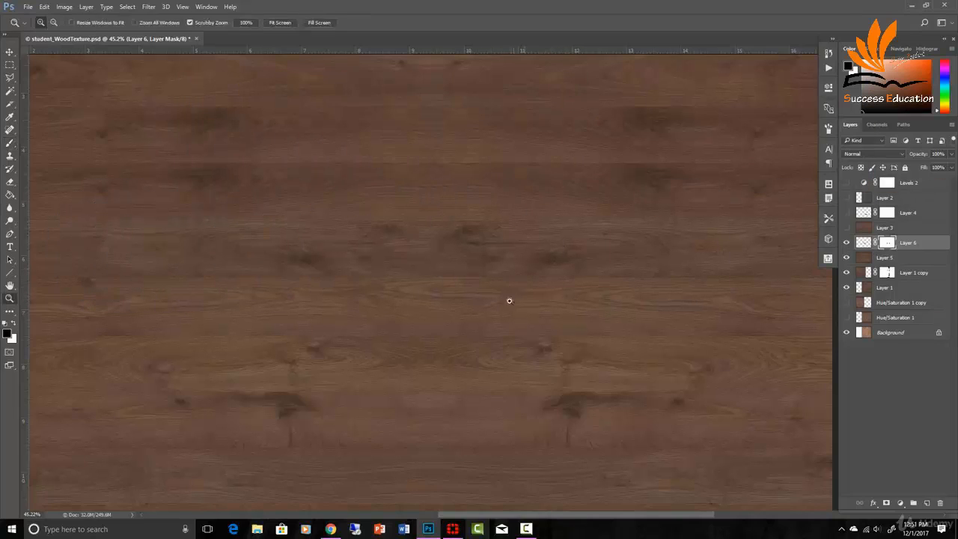
pyautogui.moveTo(509, 300); pyautogui.dragTo(468, 300)
pyautogui.click(847, 243)
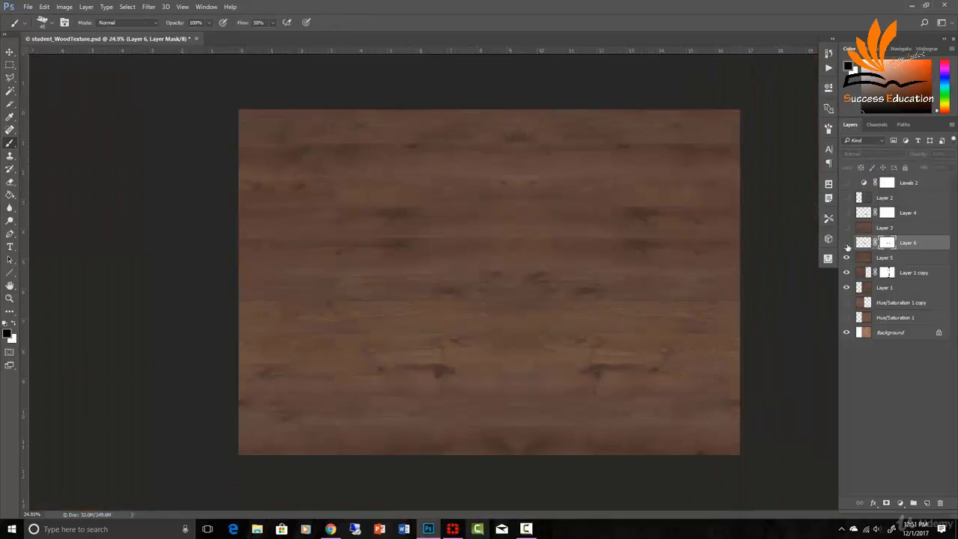
pyautogui.click(847, 242)
pyautogui.click(846, 243)
pyautogui.click(847, 244)
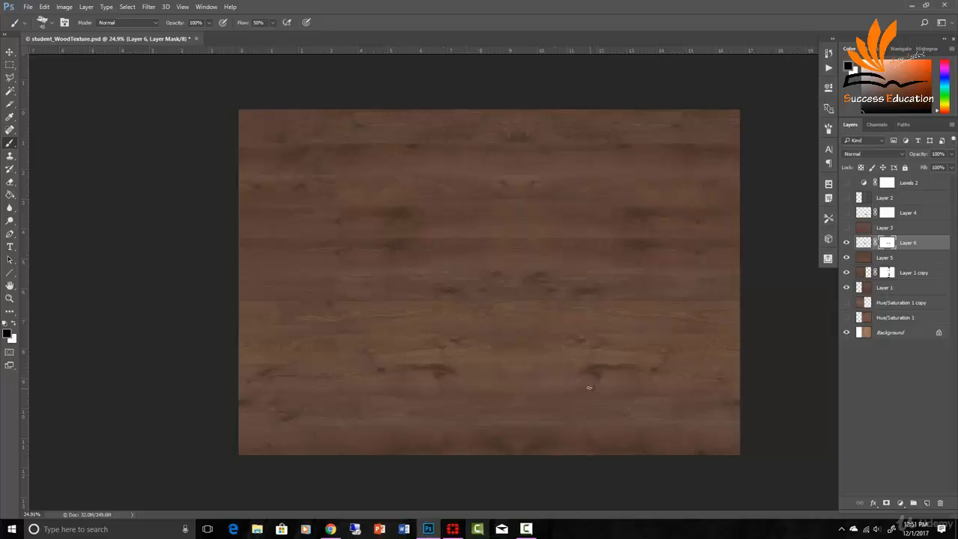
# - Select a small rectangle near the lower knots on Layer 5 and copy it to a new layer
pyautogui.hotkey('ctrl', 'space')
pyautogui.moveTo(593, 378); pyautogui.dragTo(621, 385)
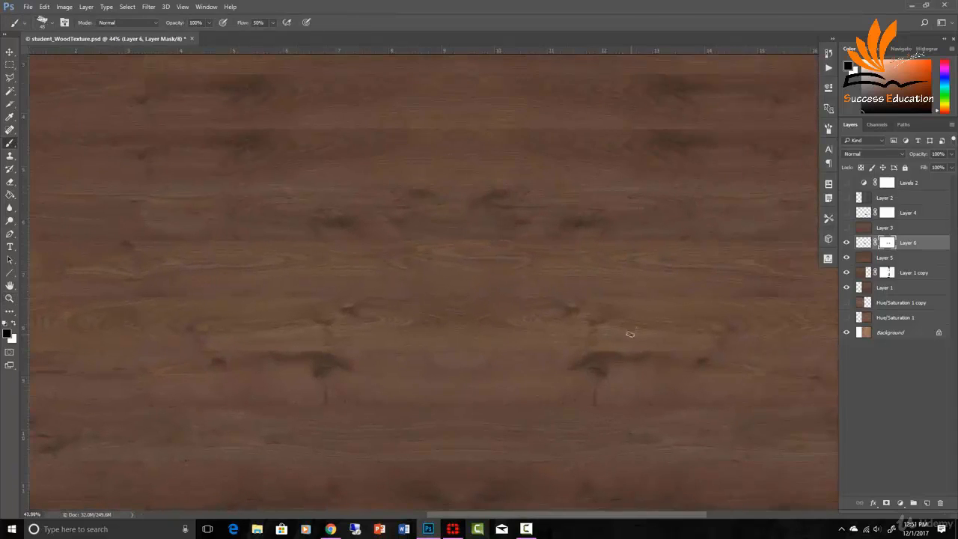
pyautogui.click(10, 65)
pyautogui.click(863, 258)
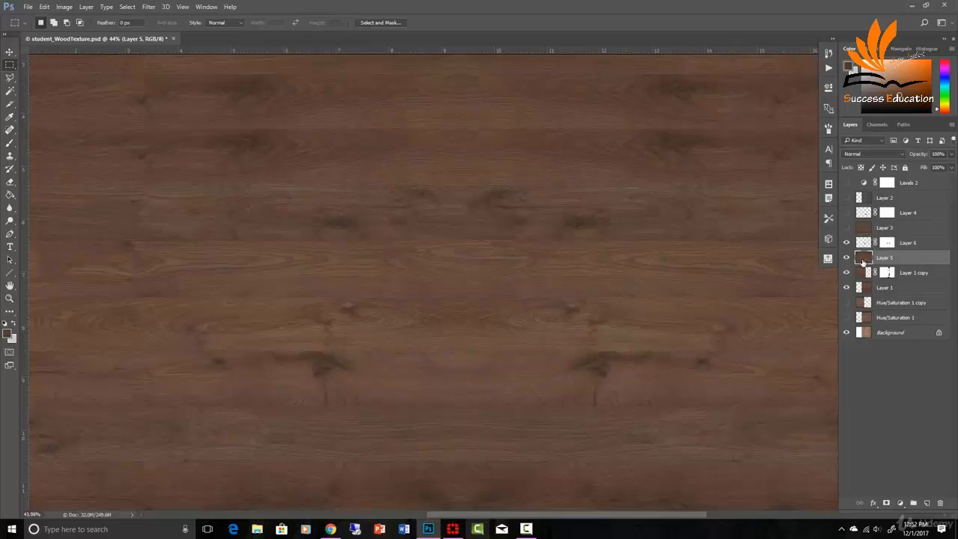
pyautogui.click(847, 259)
pyautogui.click(847, 258)
pyautogui.hscroll(-3, 516, 387)
pyautogui.moveTo(291, 391); pyautogui.dragTo(196, 347)
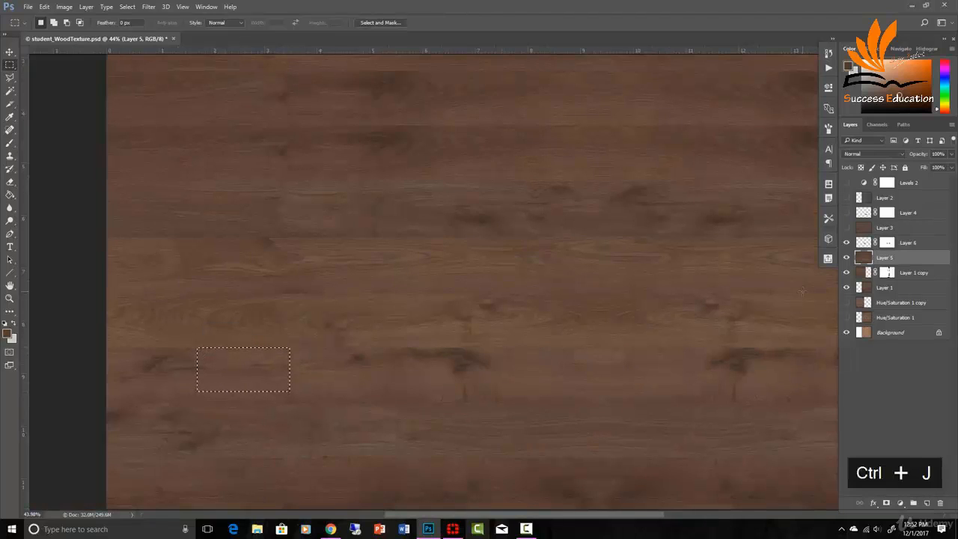
pyautogui.hotkey('ctrl', 'j')
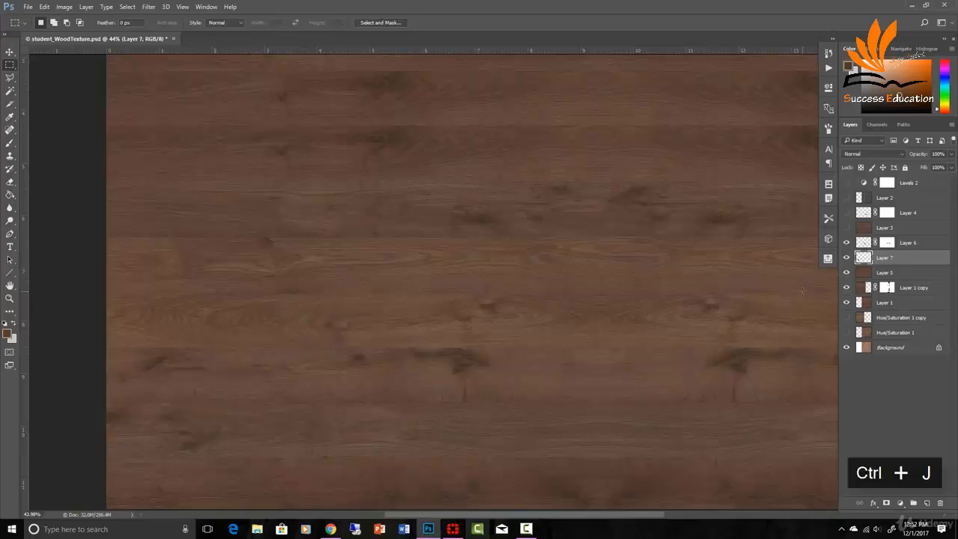
# - Move Layer 7's patch right by about 220 px, add a layer mask and paint black to blend its edges
pyautogui.press('v')
pyautogui.moveTo(259, 372); pyautogui.dragTo(468, 371)
pyautogui.press('b')
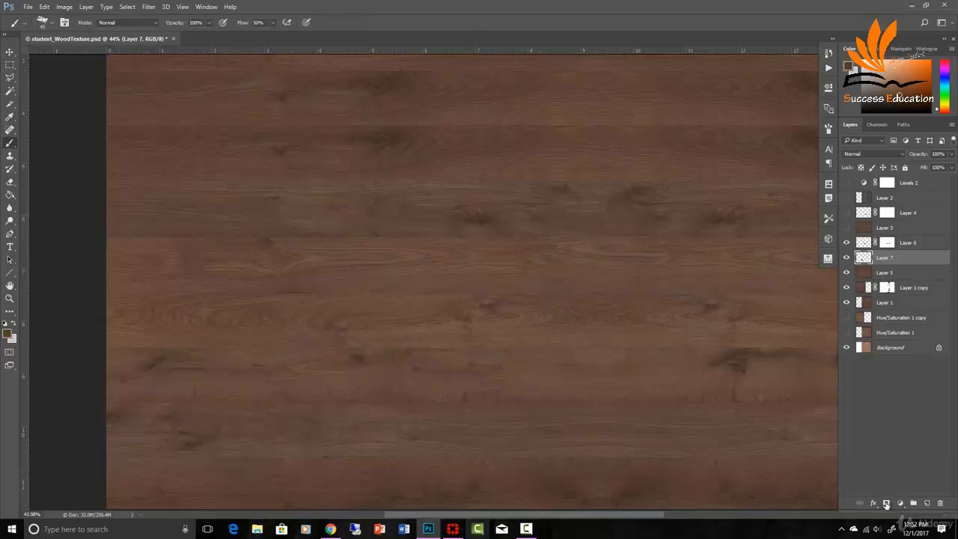
pyautogui.click(886, 503)
pyautogui.press('d')
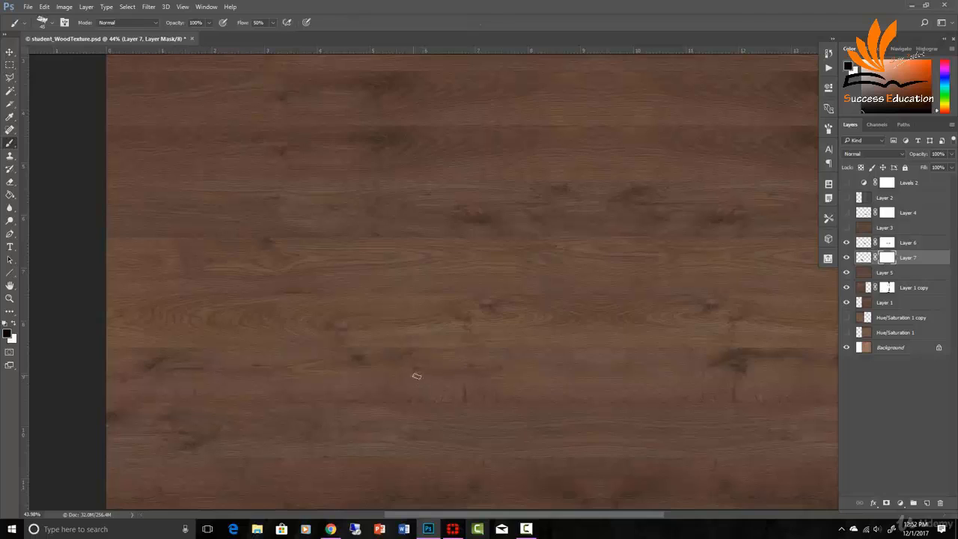
pyautogui.moveTo(413, 356); pyautogui.dragTo(485, 350)
pyautogui.hotkey('ctrl', 'space')
pyautogui.moveTo(514, 352)
pyautogui.mouseDown()
pyautogui.moveTo(473, 382)
pyautogui.moveTo(487, 374)
pyautogui.mouseUp()
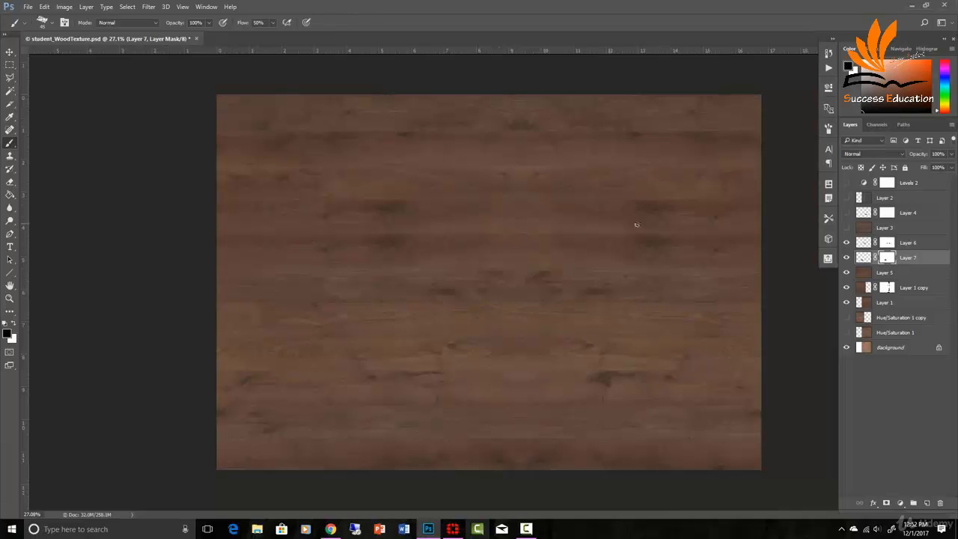
# - Select a full-width horizontal strip near the bottom of Layer 5 and copy it to a new layer
pyautogui.click(10, 65)
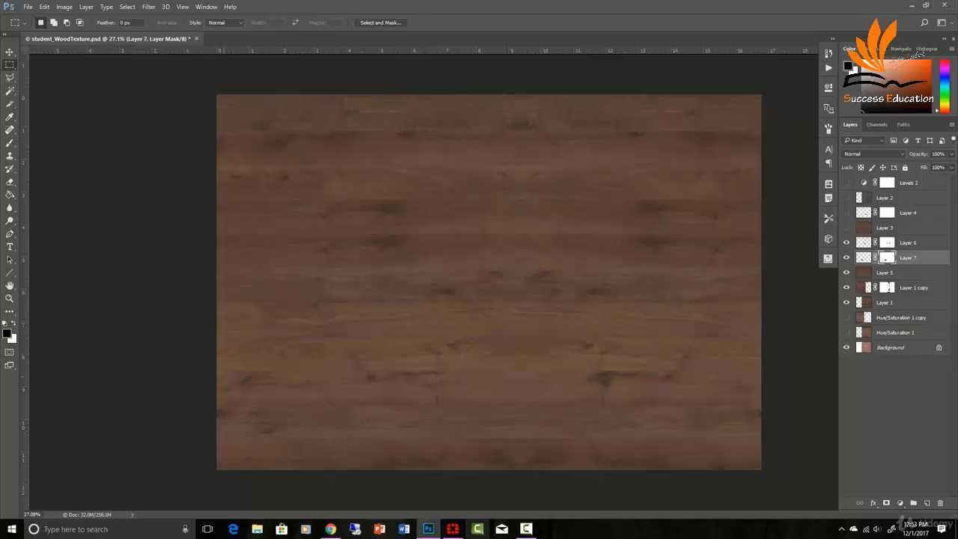
pyautogui.moveTo(214, 369); pyautogui.dragTo(216, 402)
pyautogui.hotkey('ctrl', 'j')
pyautogui.click(865, 273)
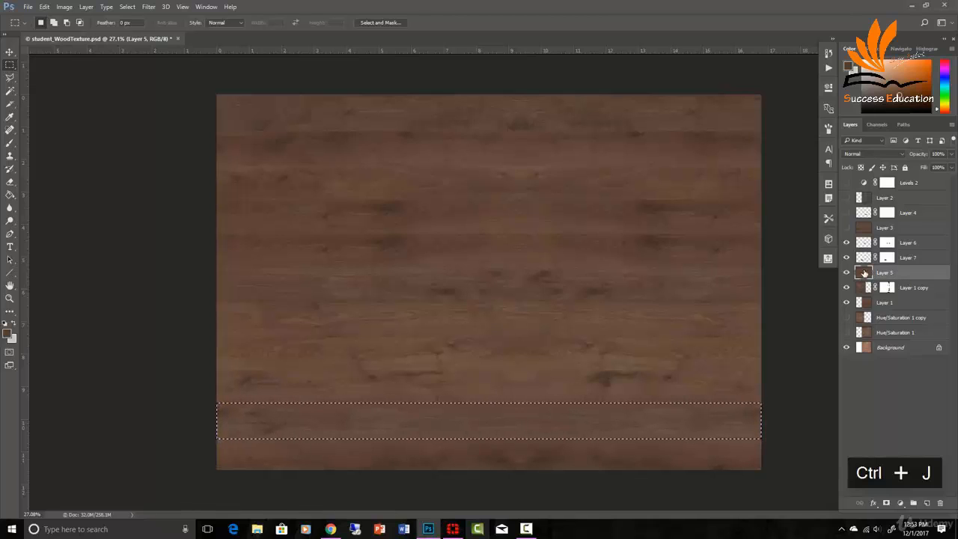
pyautogui.hotkey('ctrl', 'j')
# - Move the copied strip up to the middle of the canvas and flip it horizontally
pyautogui.press('v')
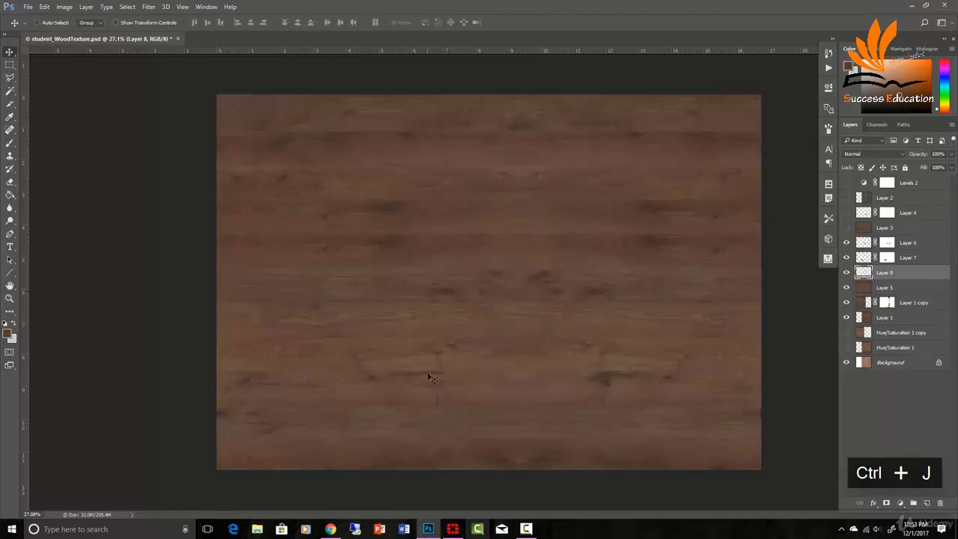
pyautogui.moveTo(451, 415); pyautogui.dragTo(452, 250)
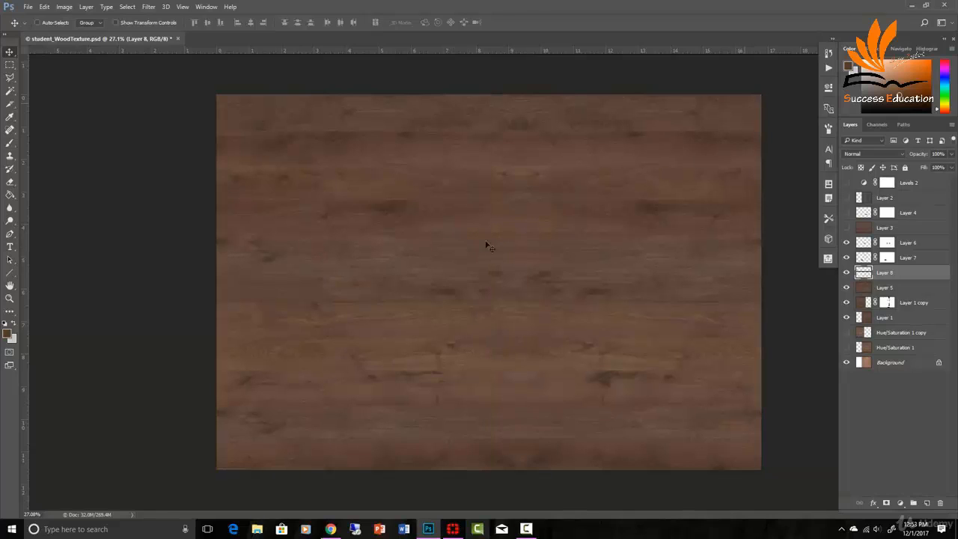
pyautogui.hotkey('ctrl', 't')
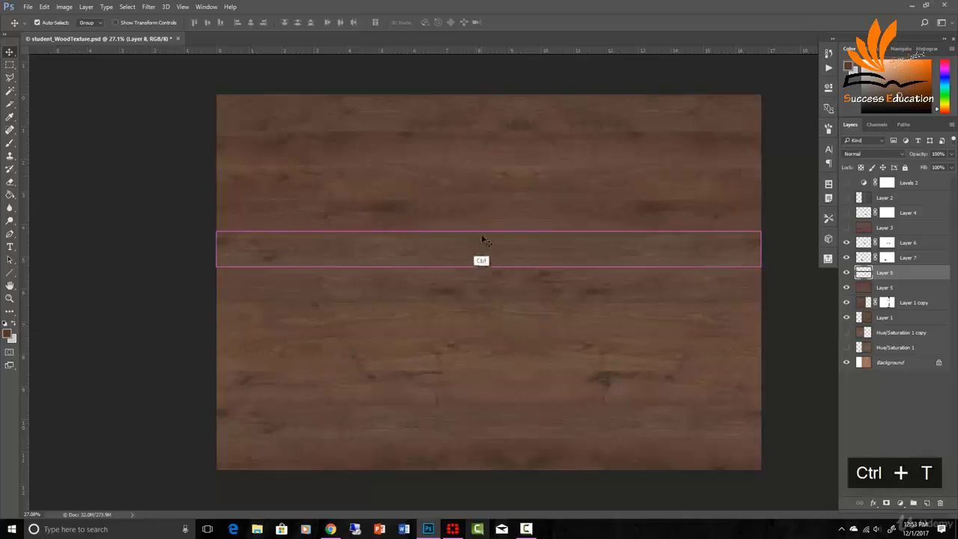
pyautogui.hotkey('ctrl', 't')
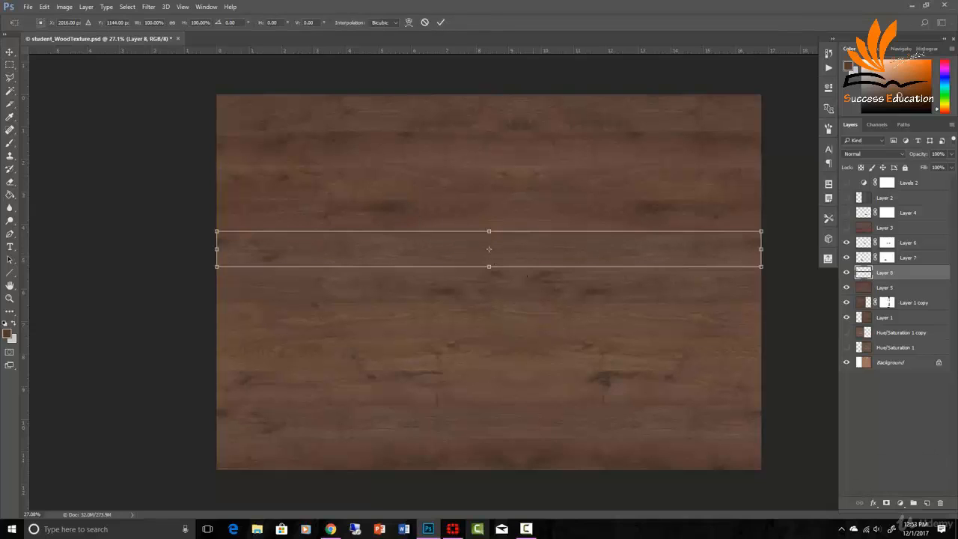
pyautogui.rightClick(570, 253)
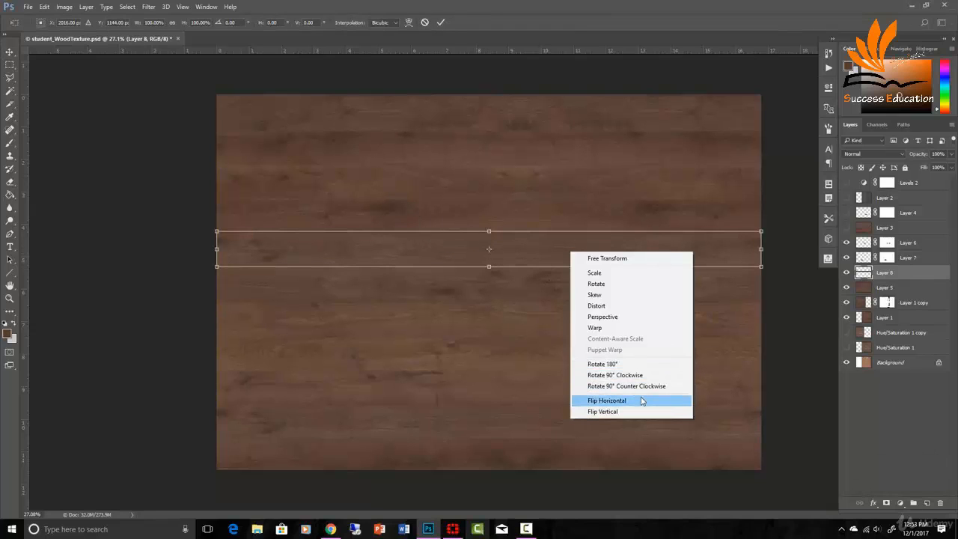
pyautogui.click(642, 401)
pyautogui.press('Return')
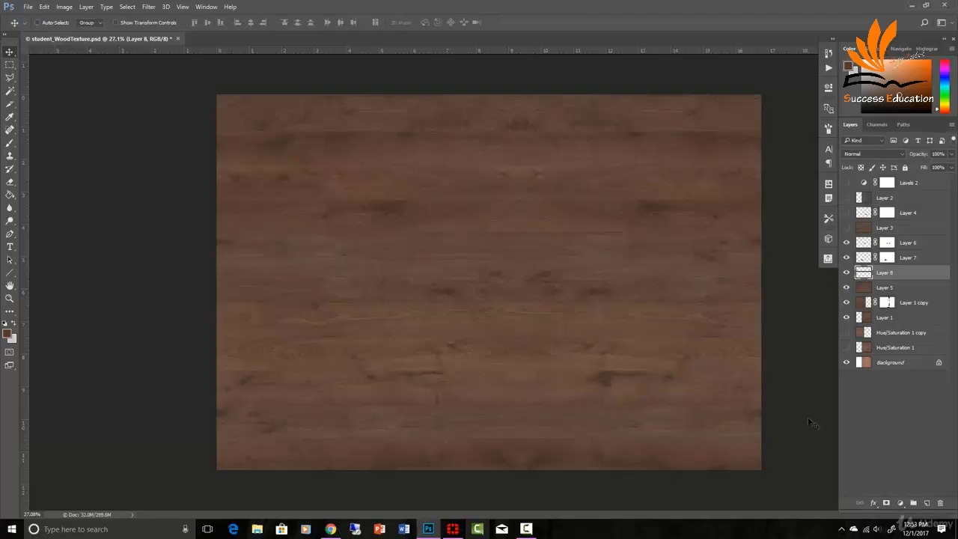
pyautogui.scroll(-3, 627, 336)
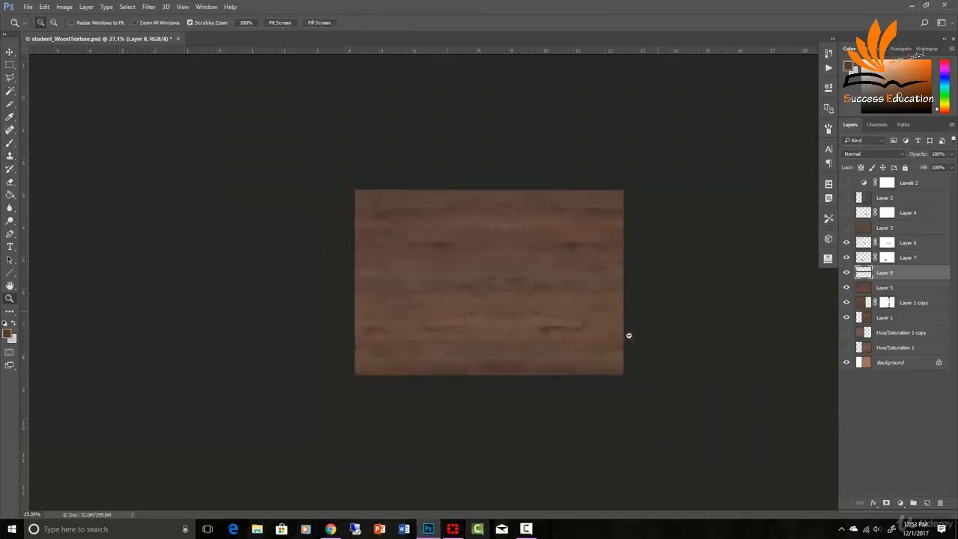
pyautogui.scroll(1, 639, 336)
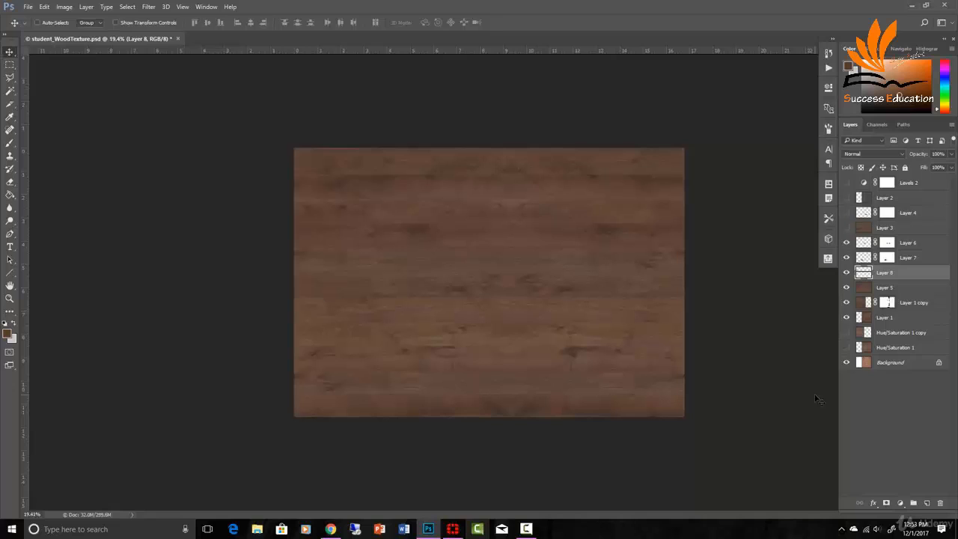